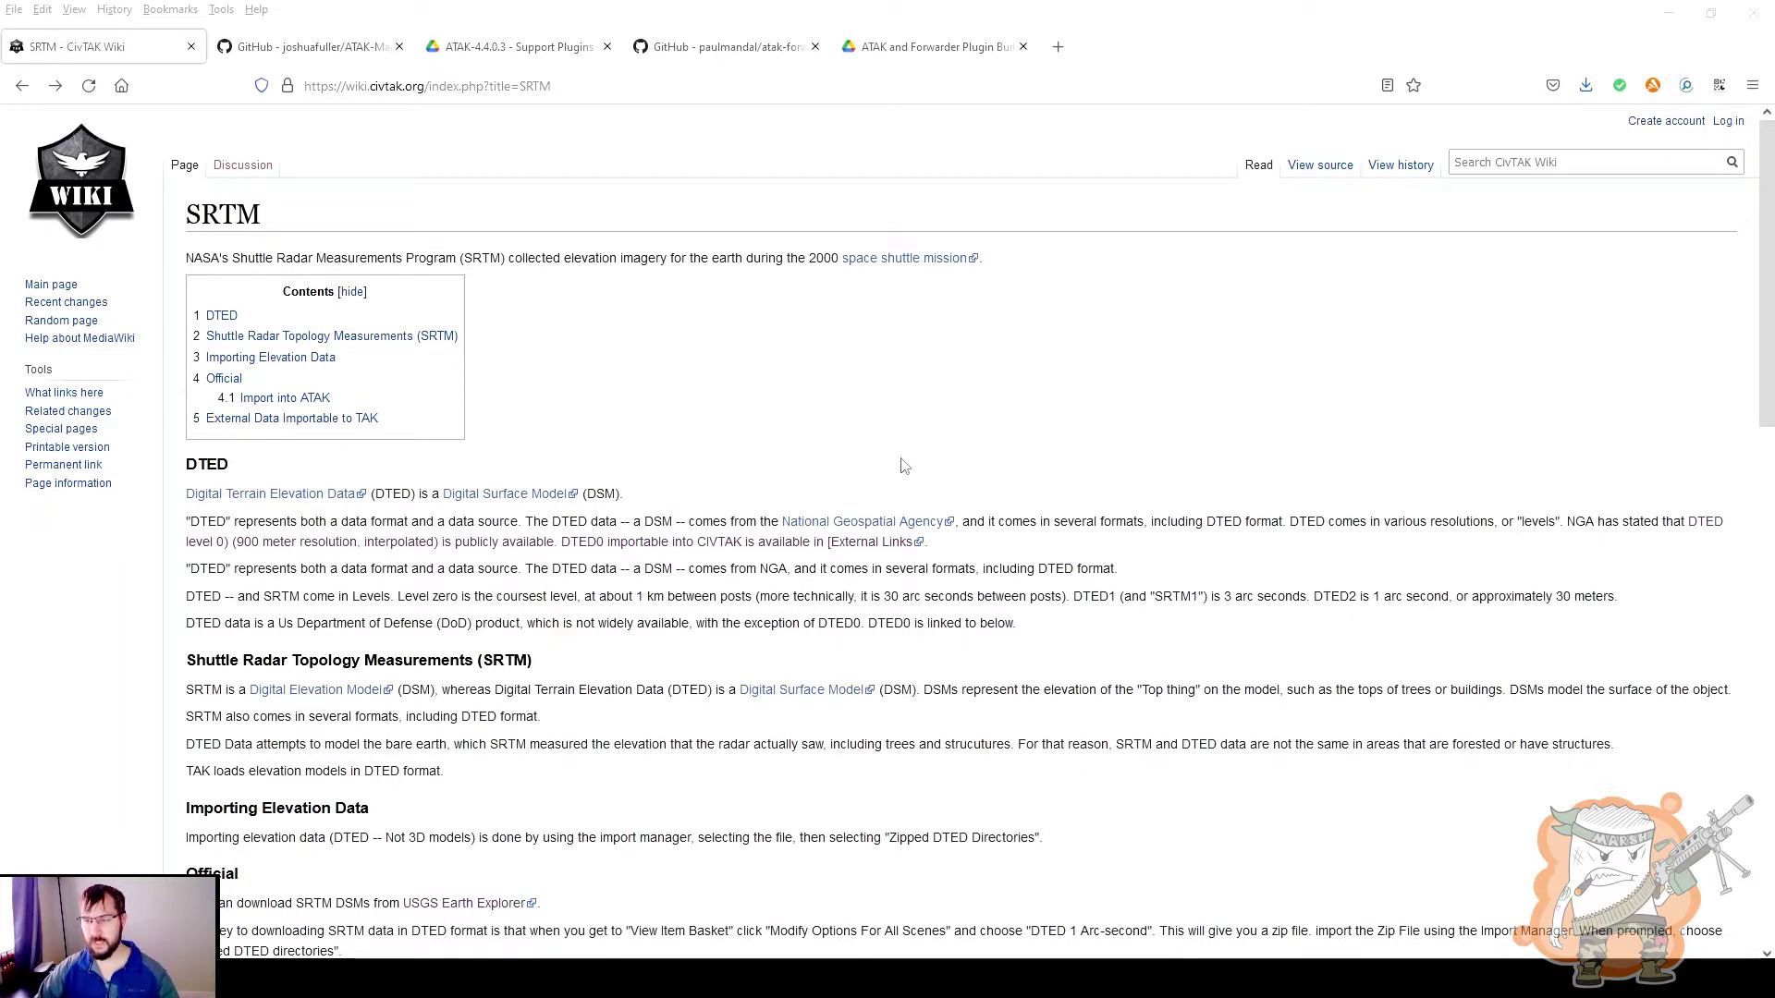
- Scroll the SRTM article down to the ATAK import process and external elevation sources, including DTED Level 0
scroll(904, 467, "down", 2)
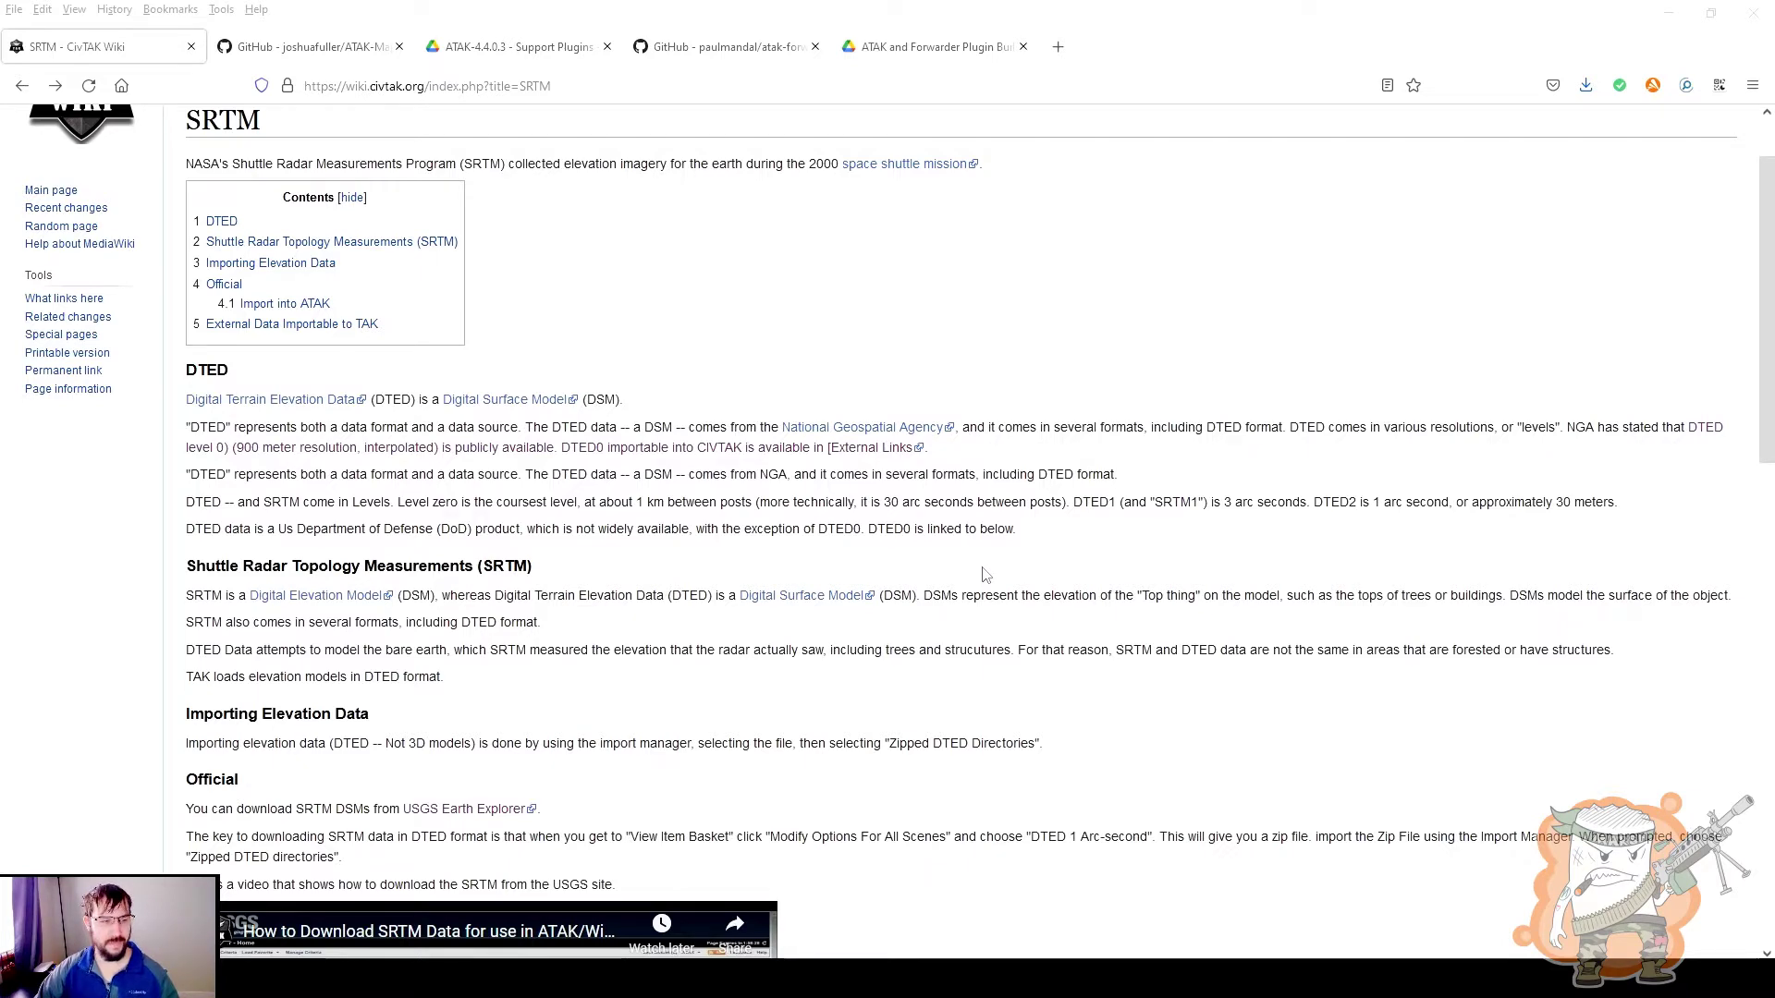
scroll(985, 575, "down", 5)
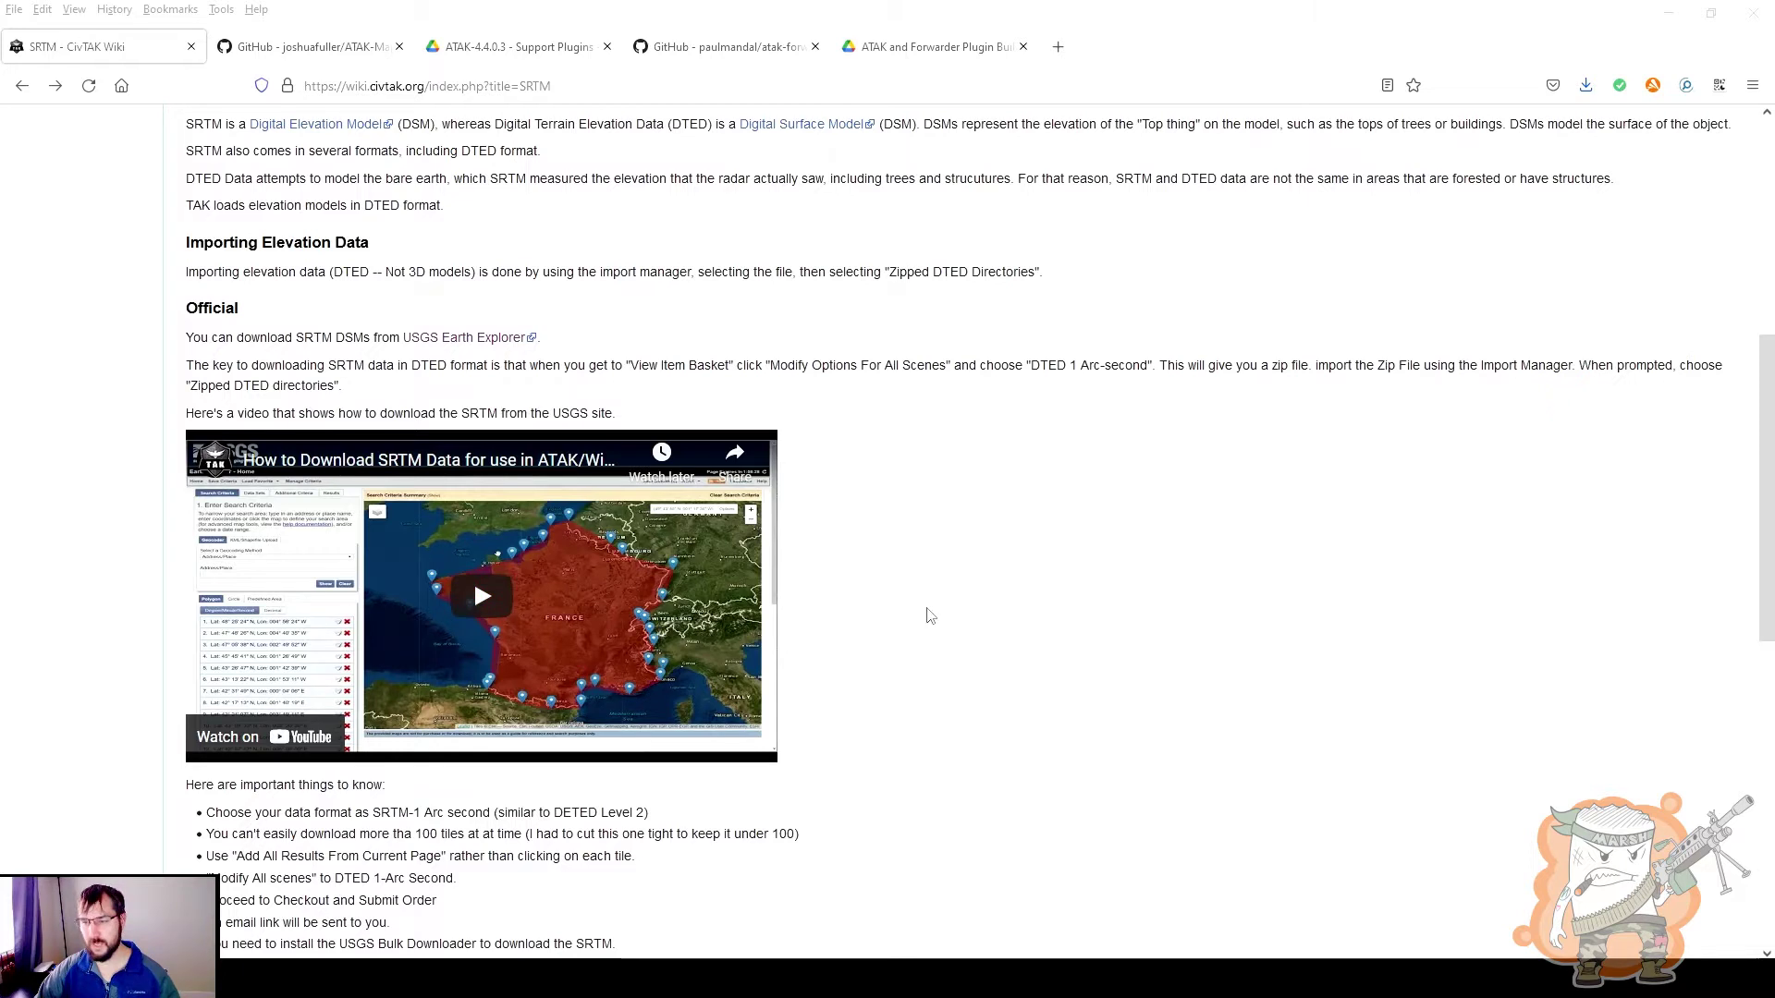
scroll(930, 618, "down", 2)
scroll(929, 615, "down", 7)
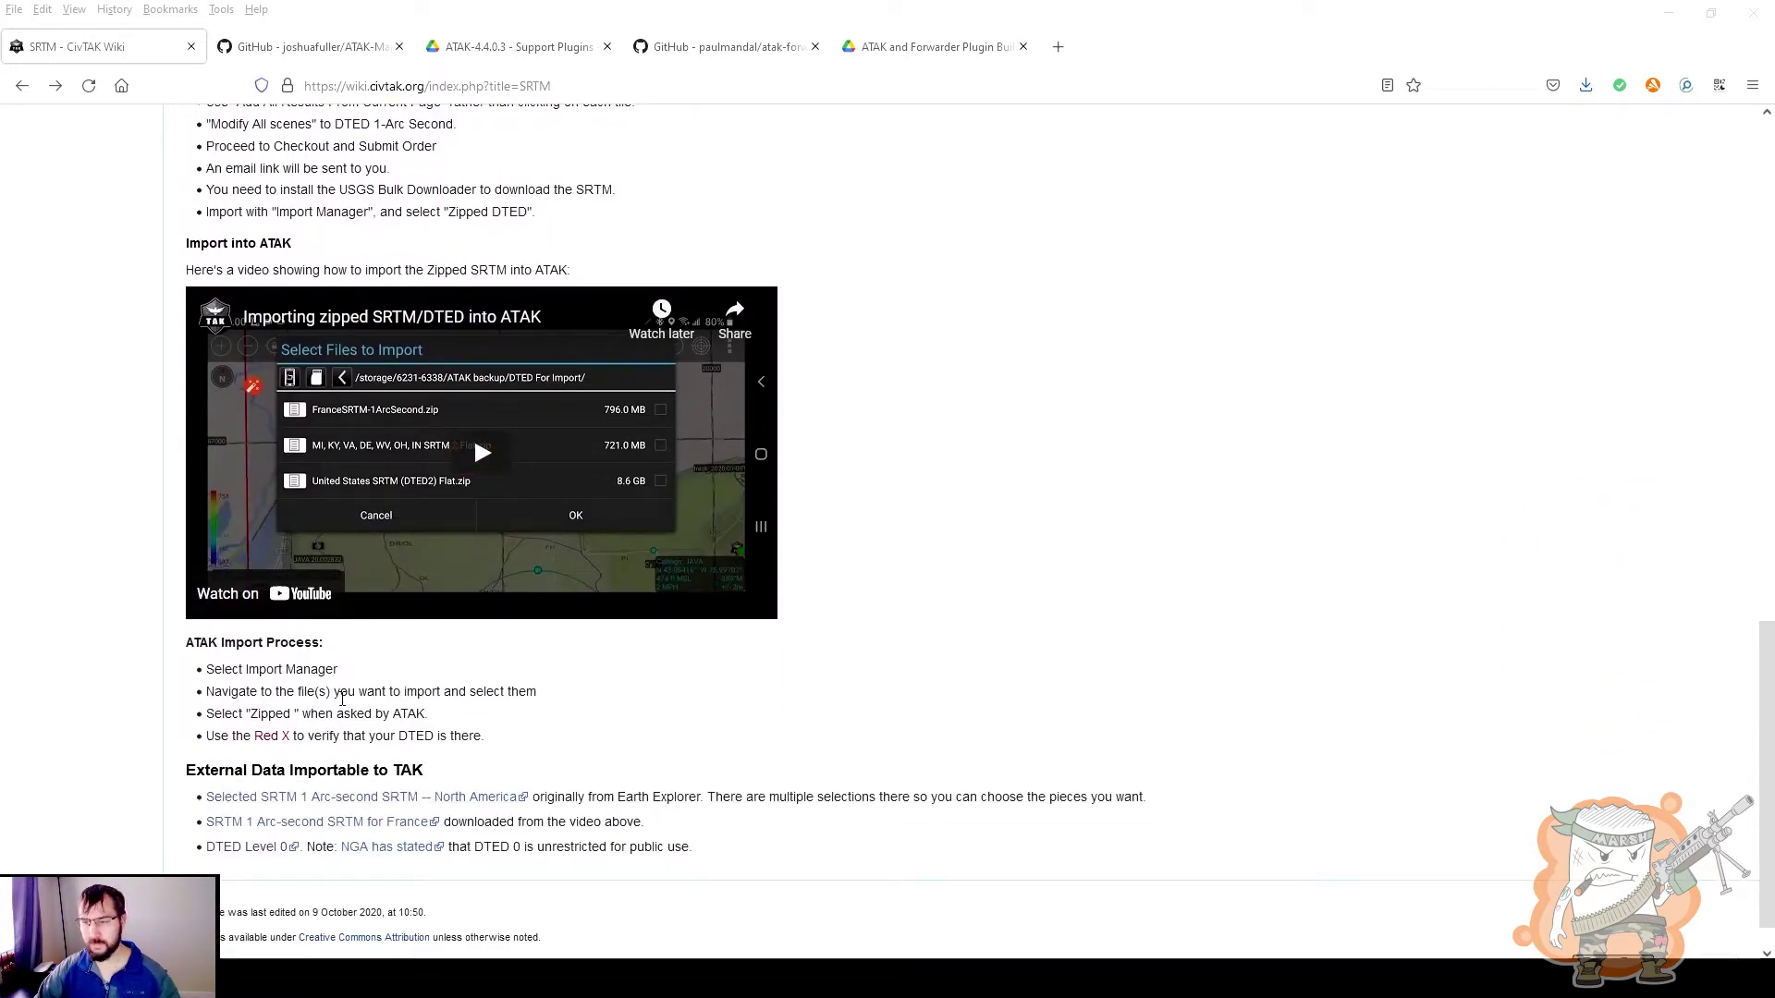
scroll(222, 767, "down", 1)
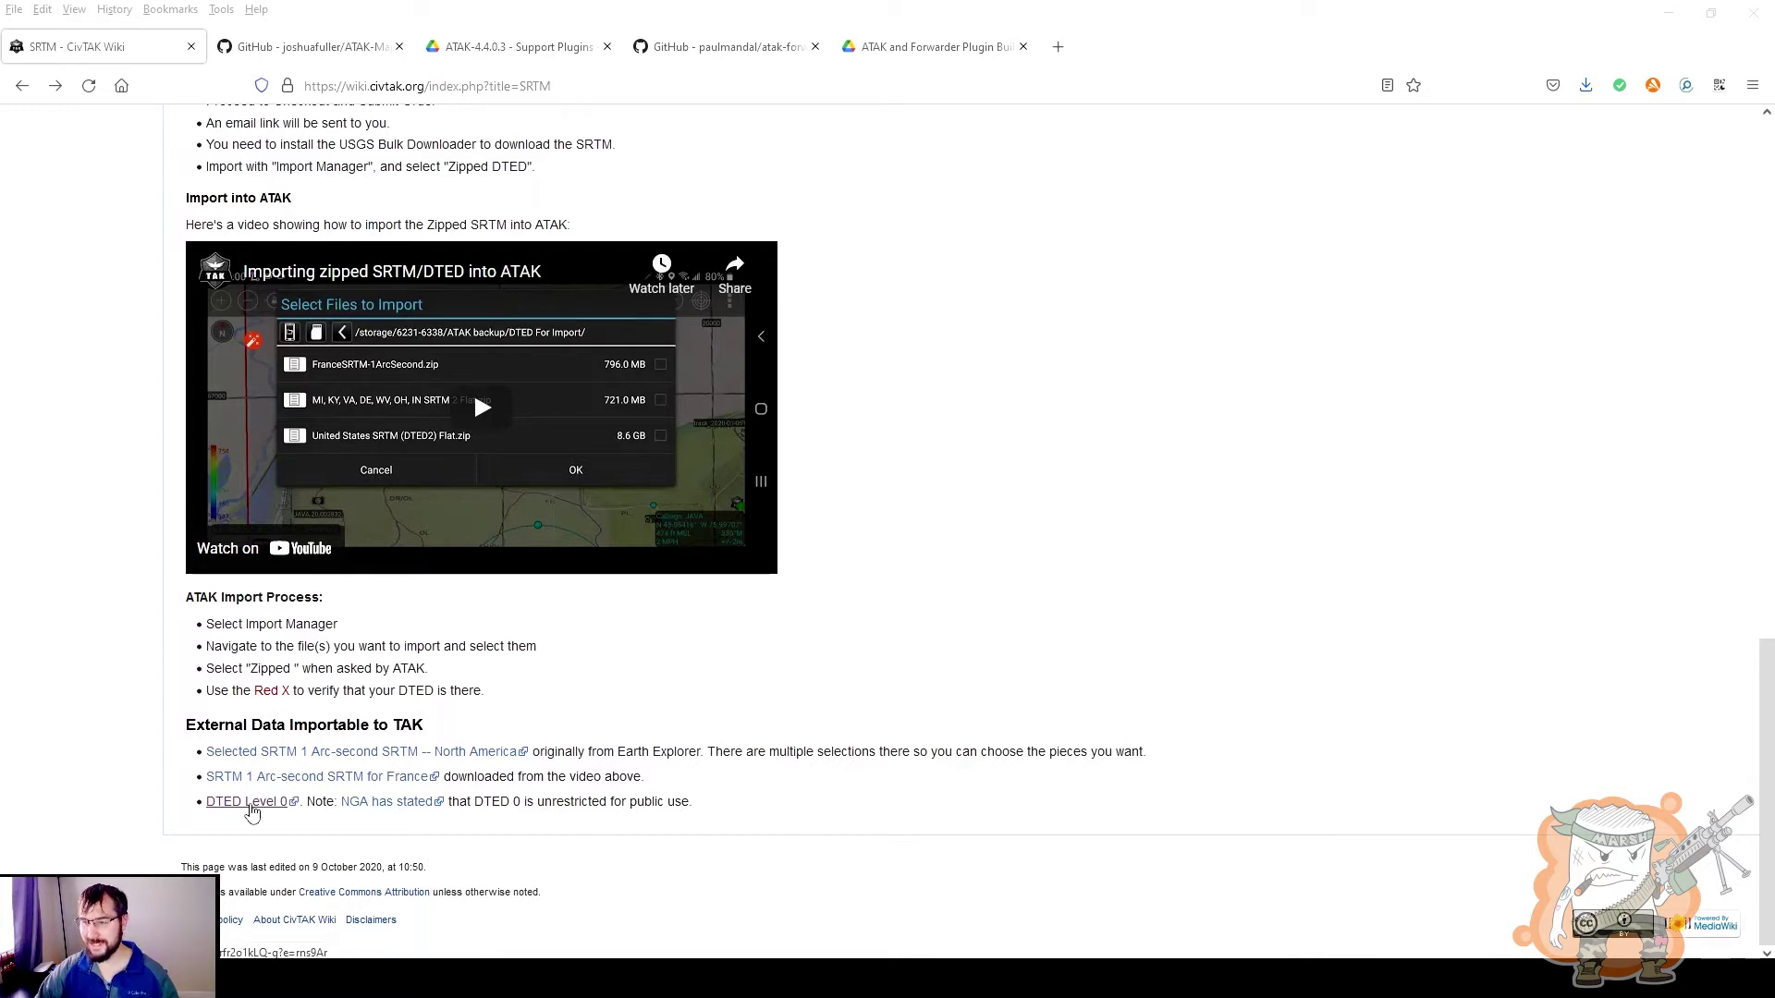
left_click(250, 804)
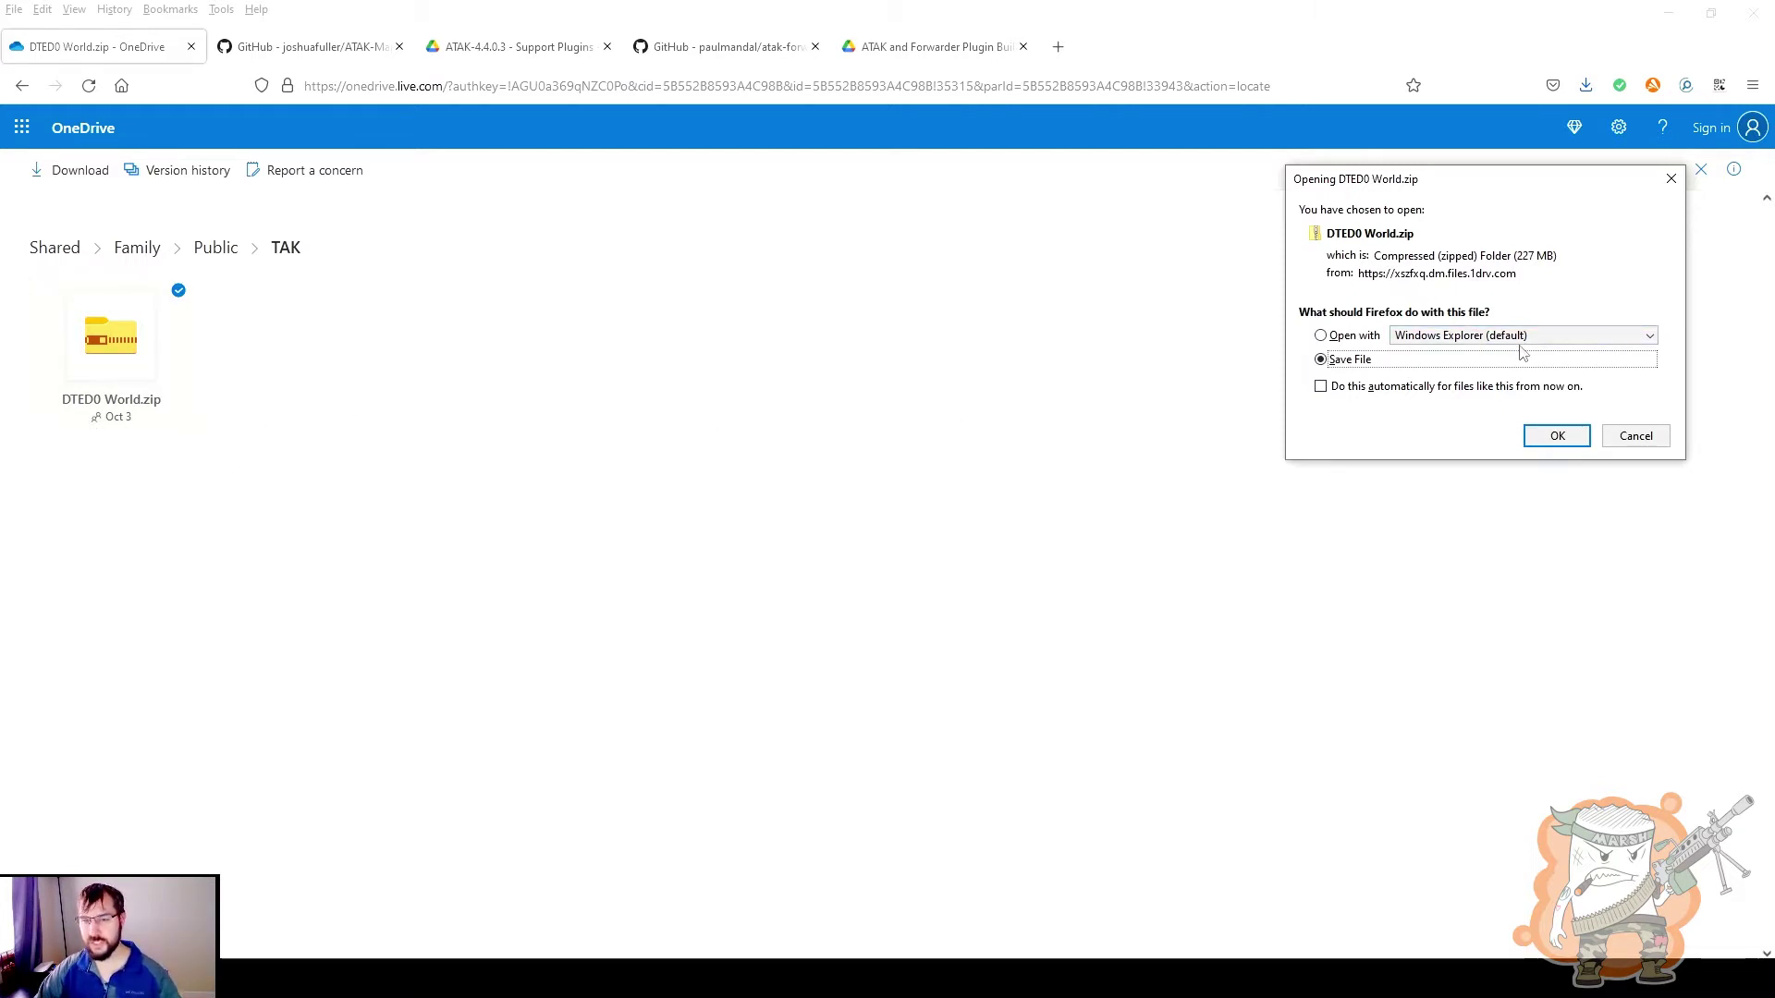
left_click(1652, 443)
left_click(21, 85)
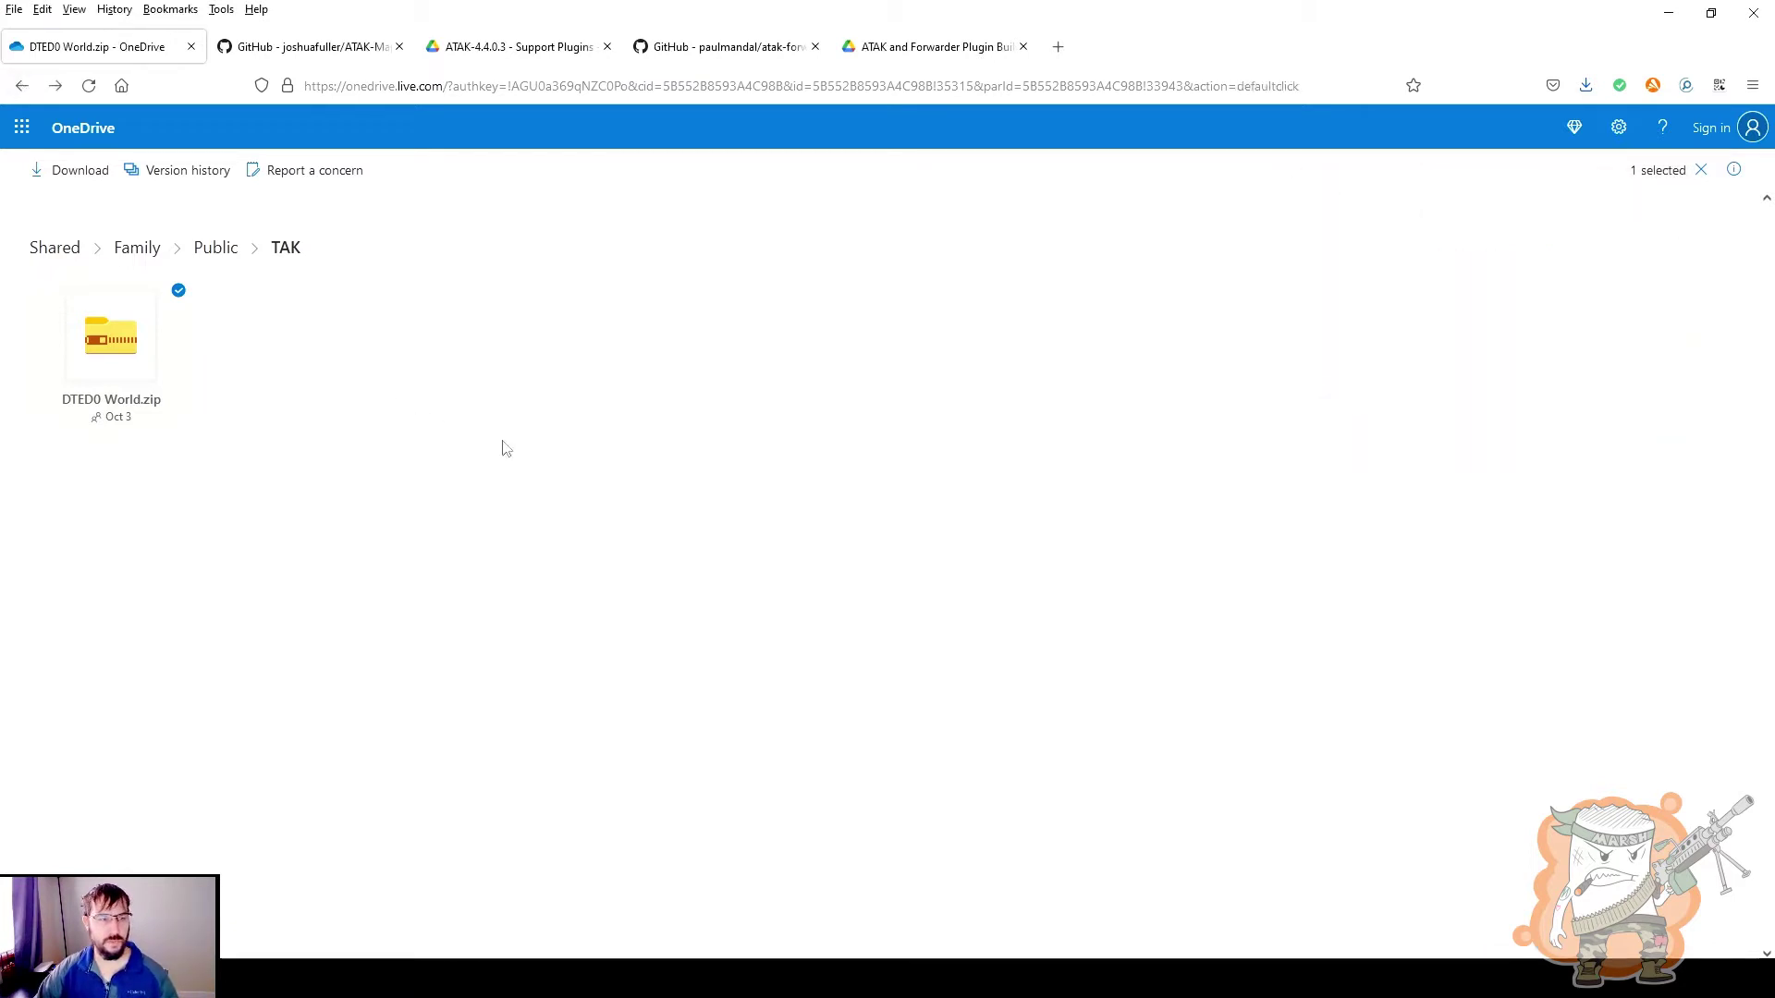
left_click(21, 85)
scroll(398, 517, "up", 4)
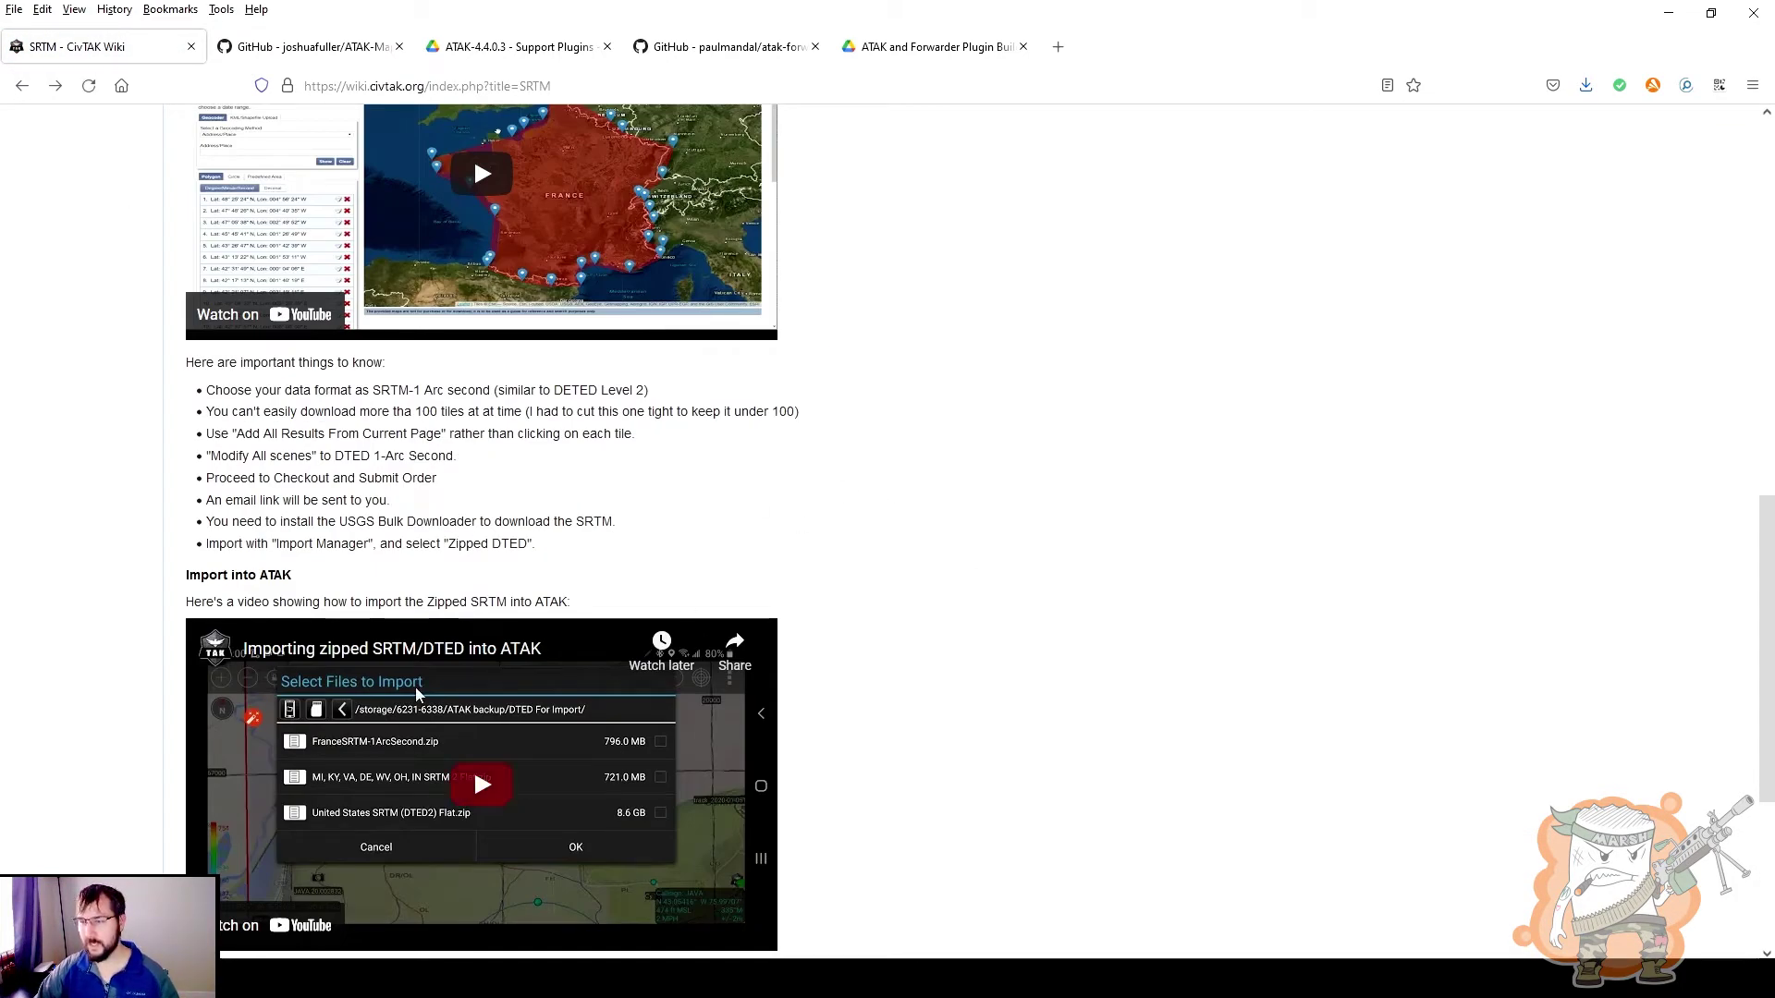
scroll(596, 621, "up", 10)
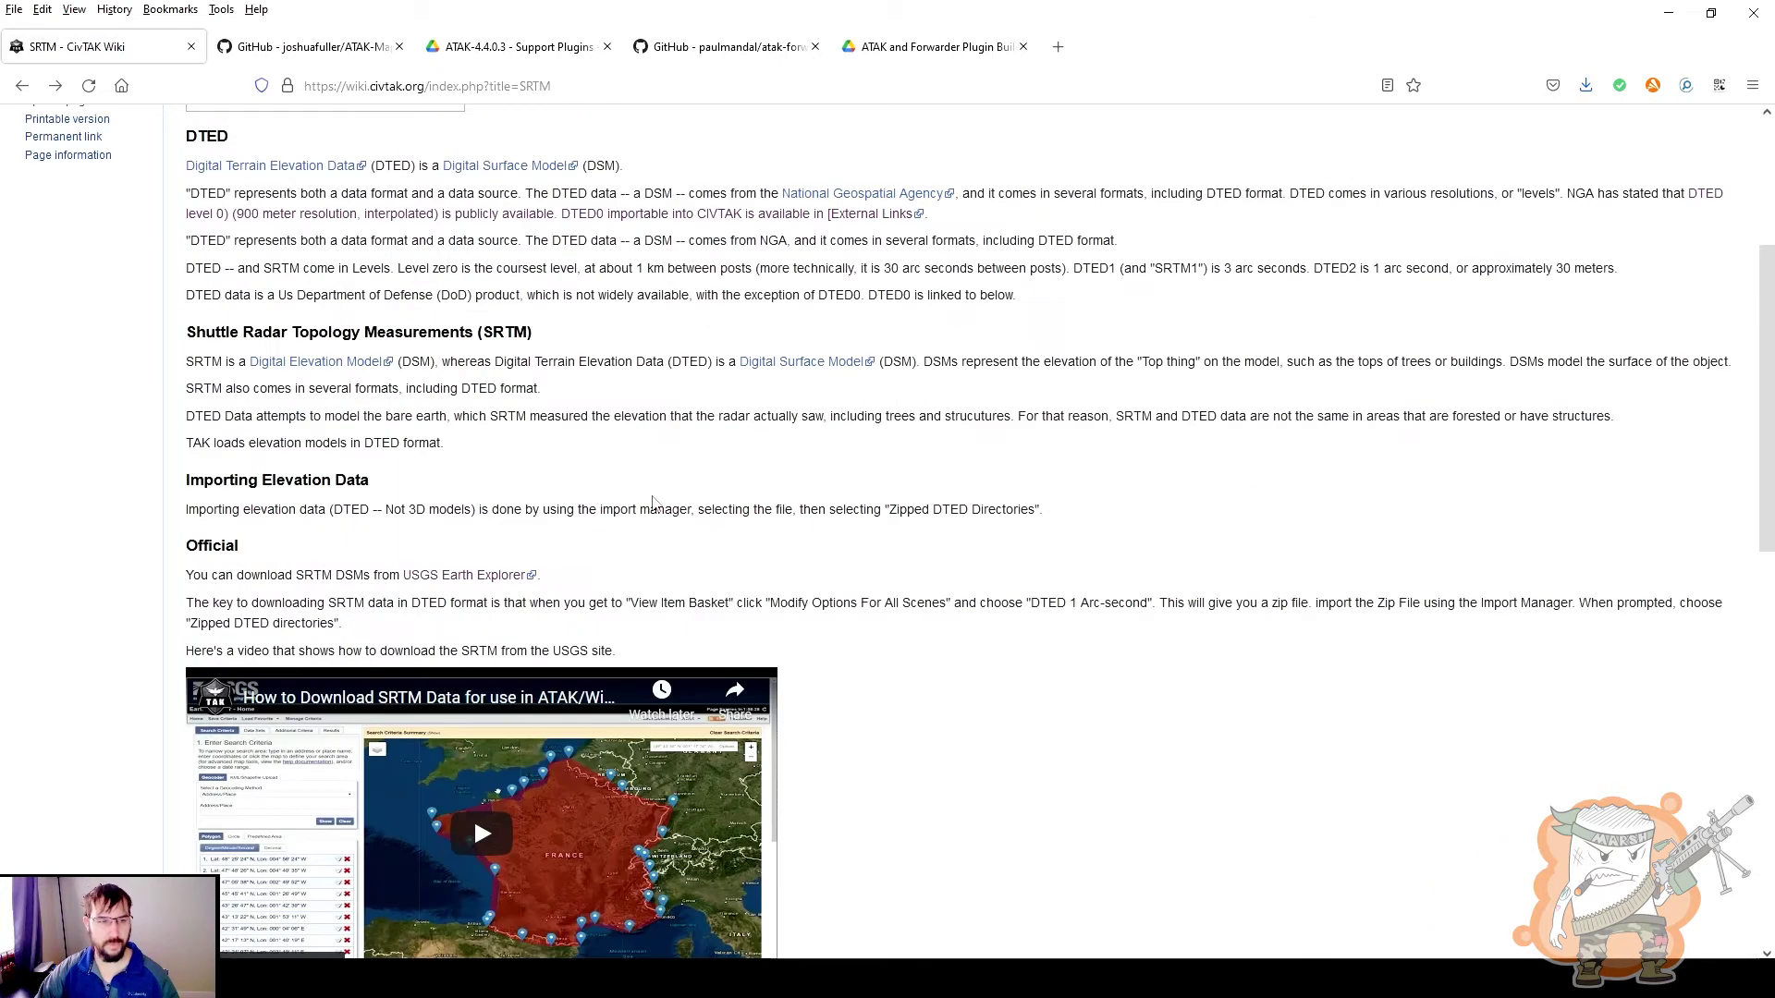
- Bring up the joshuafuller/ATAK-Maps repository and start reading its README
left_click(322, 56)
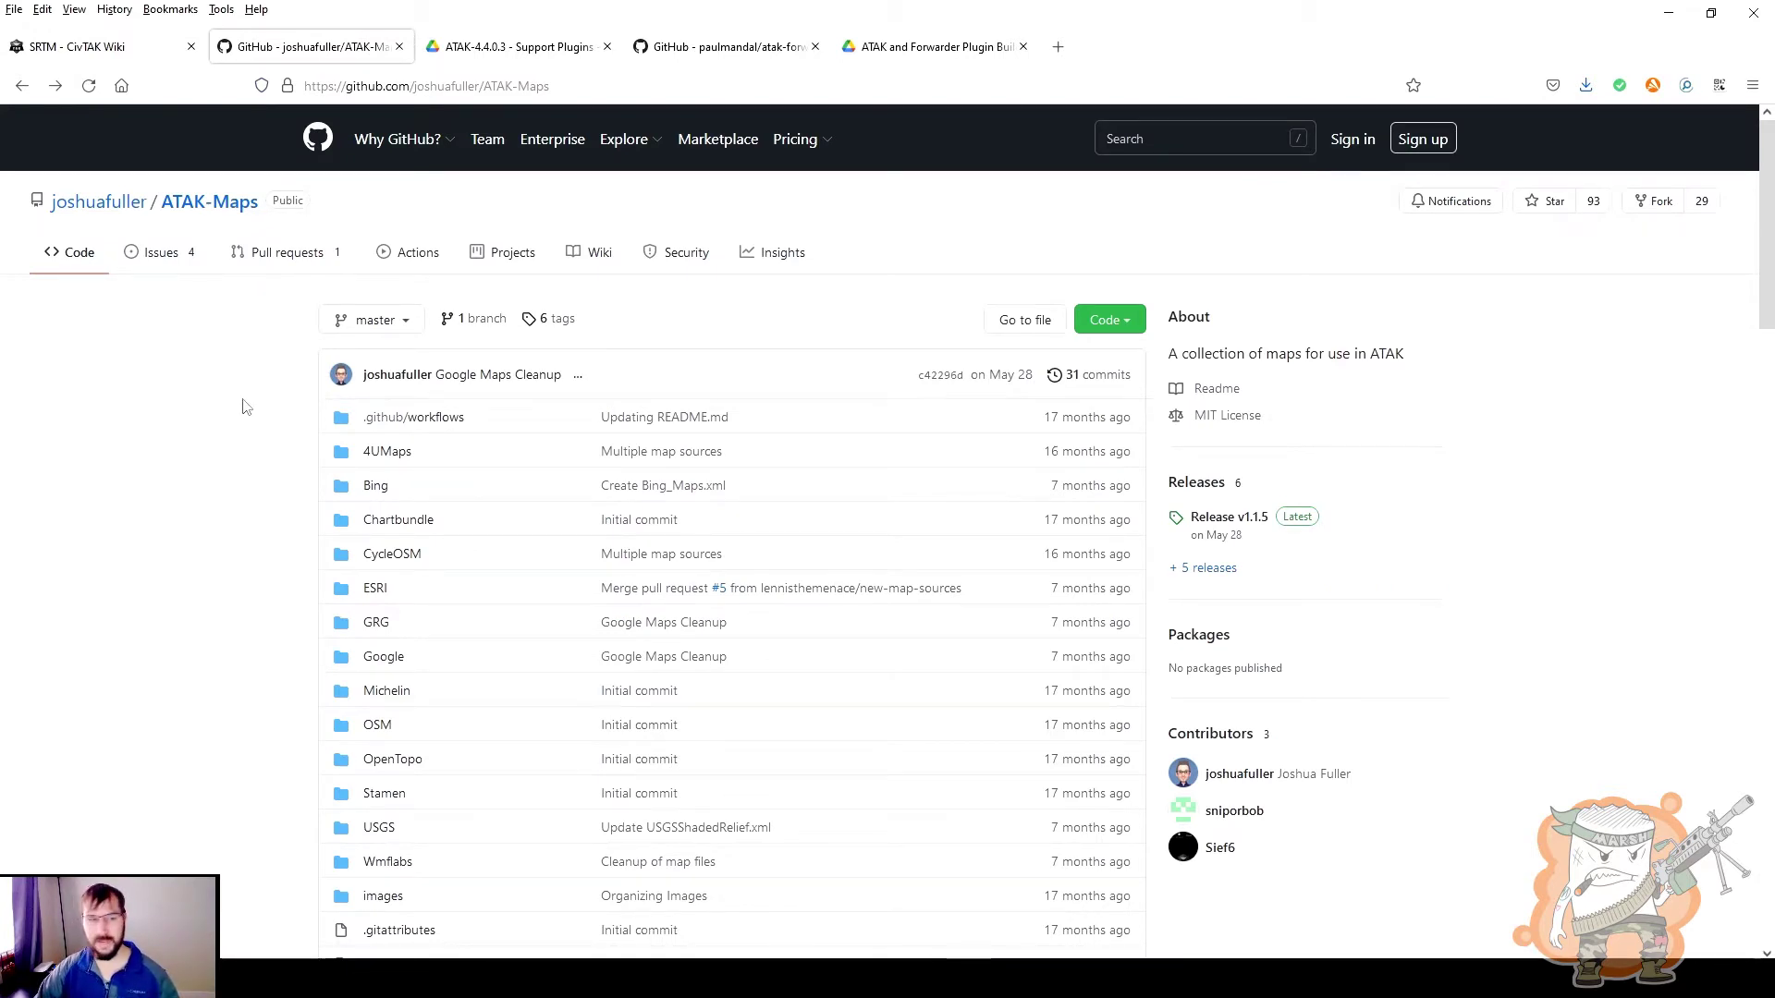
scroll(235, 416, "down", 1)
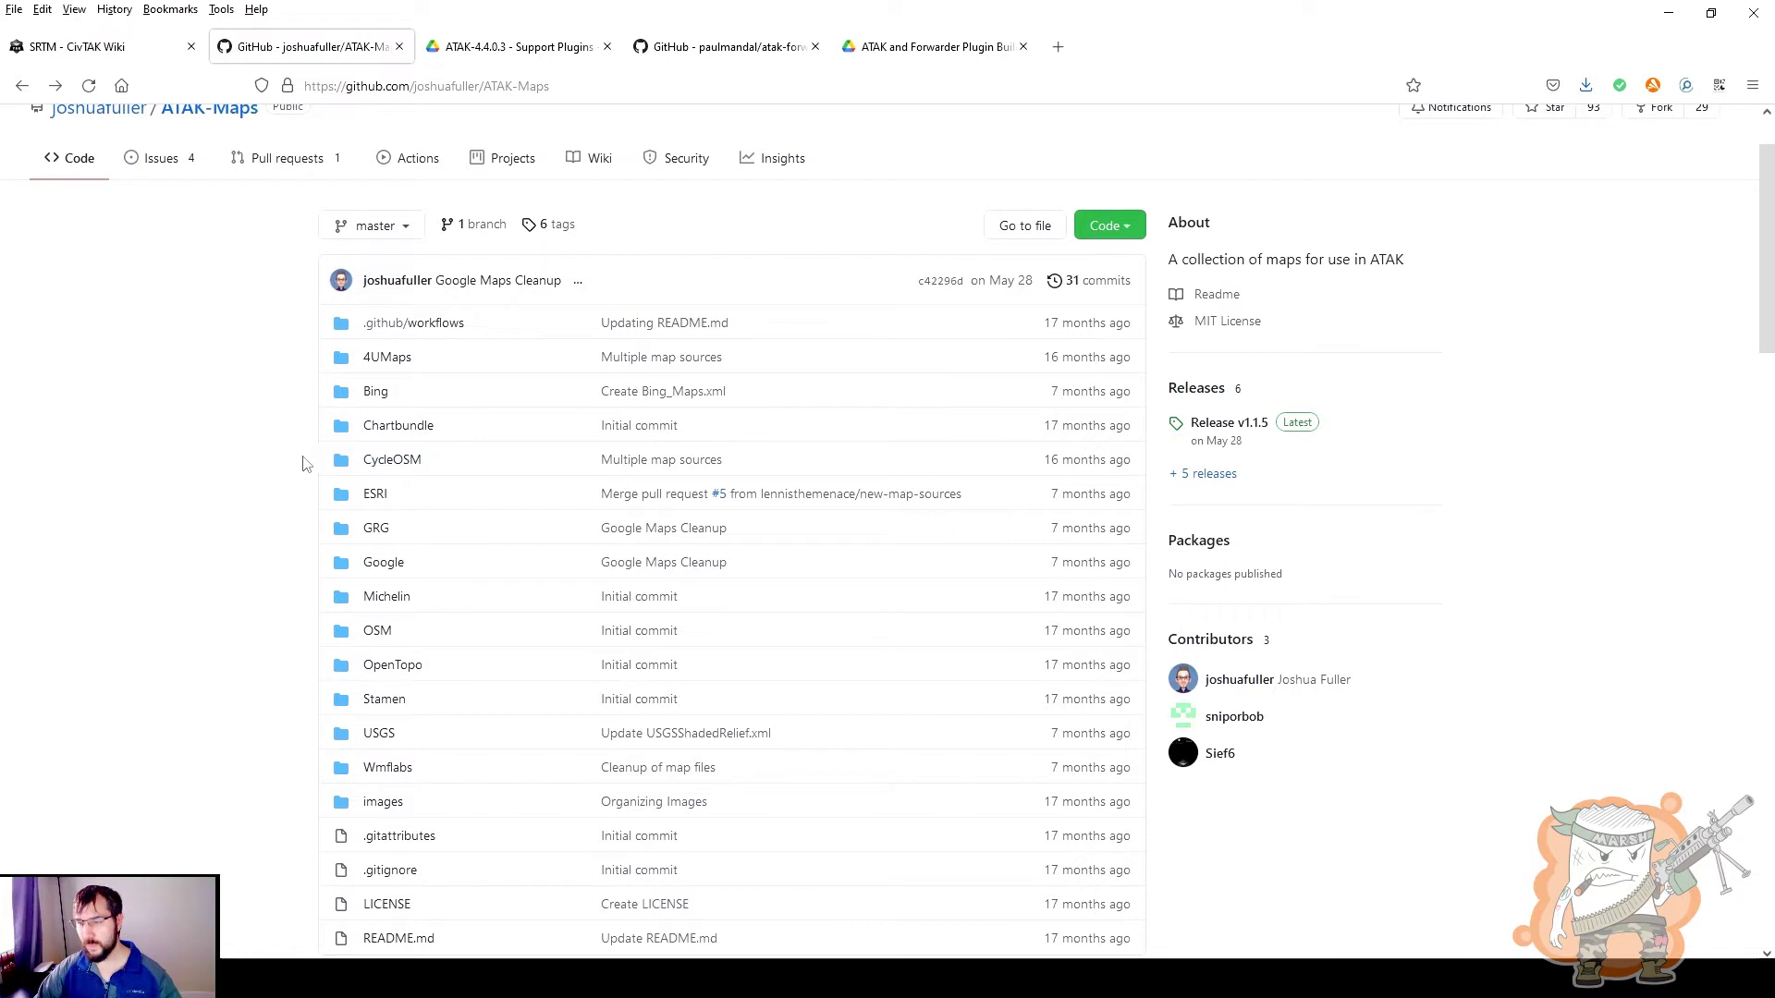
scroll(278, 453, "down", 1)
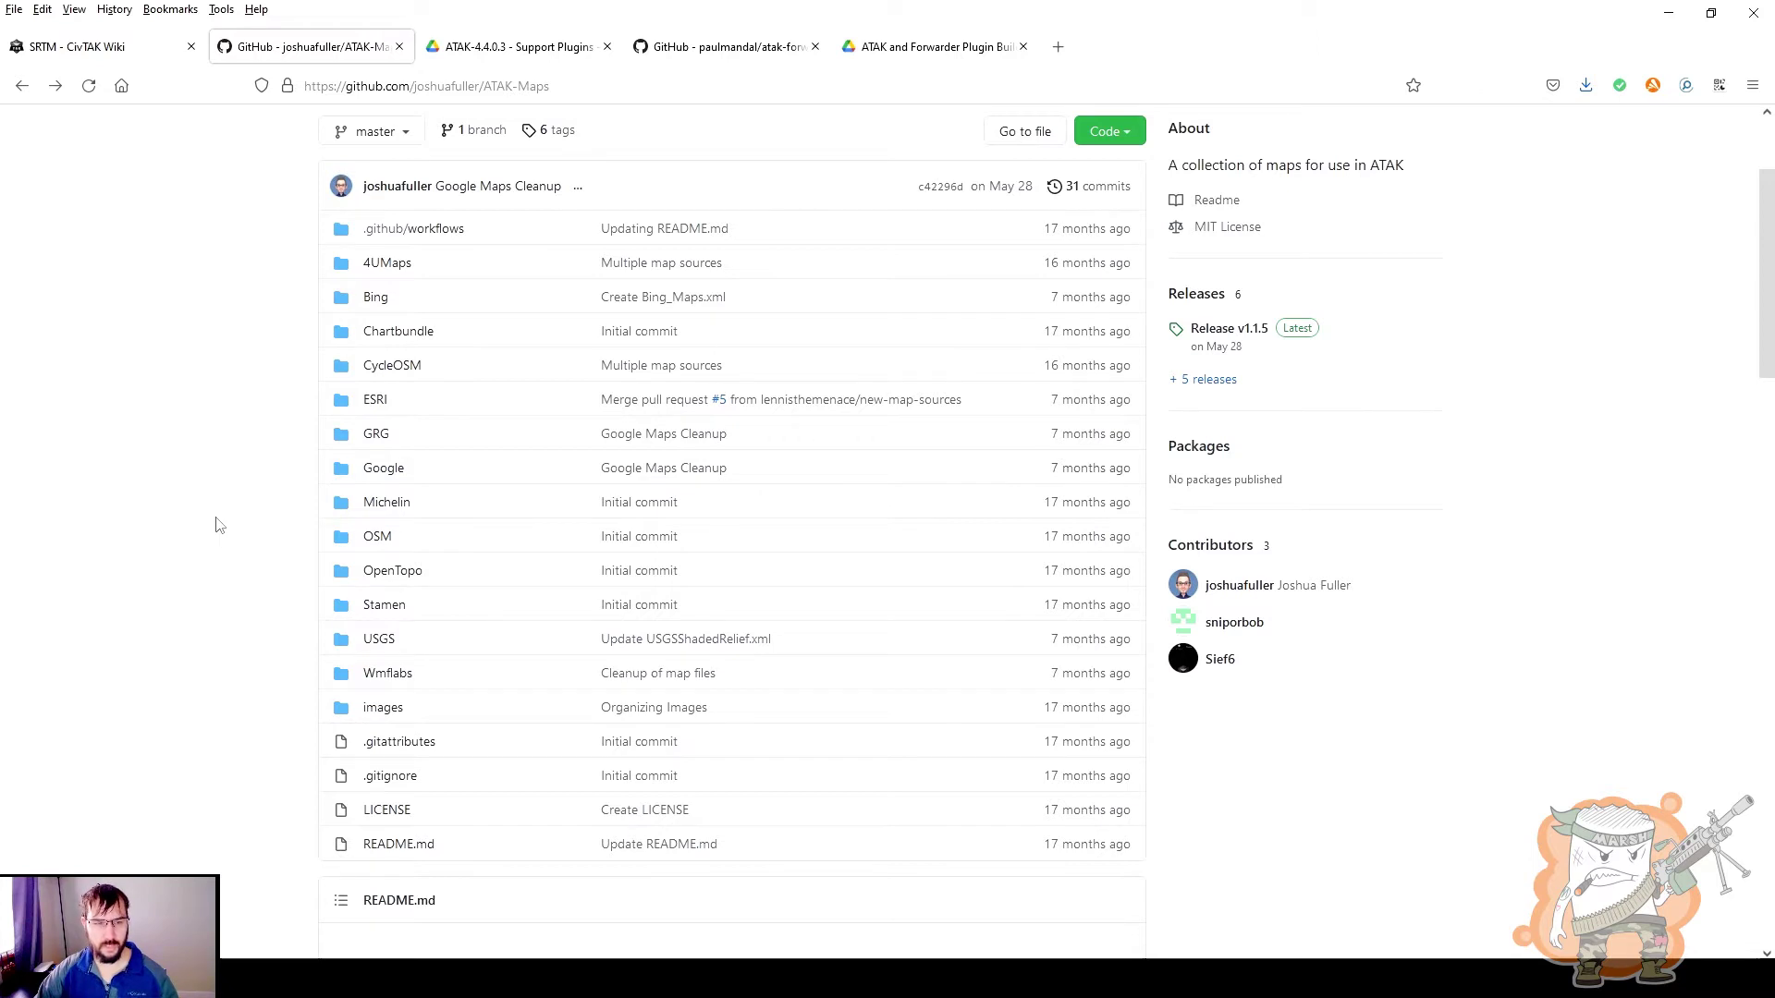
scroll(219, 525, "down", 7)
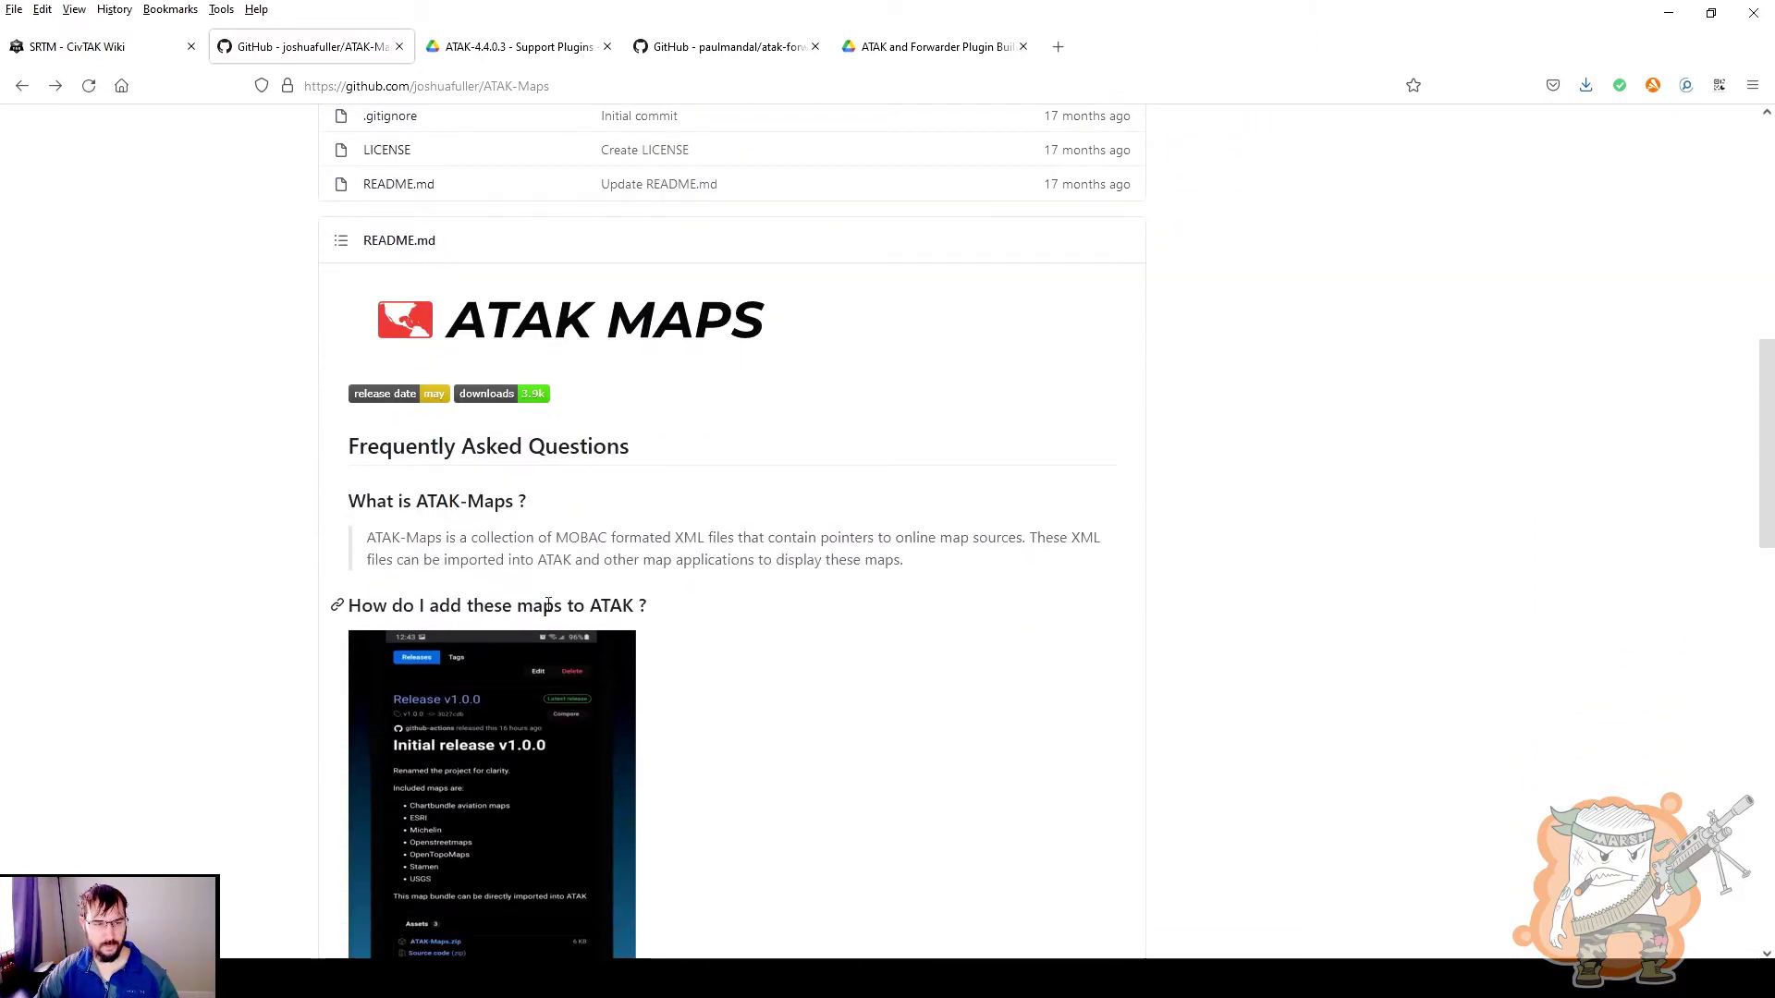
- Read the README's ATAK-Maps.zip Import Manager instructions, then return to the file list
scroll(293, 578, "down", 3)
scroll(287, 581, "down", 3)
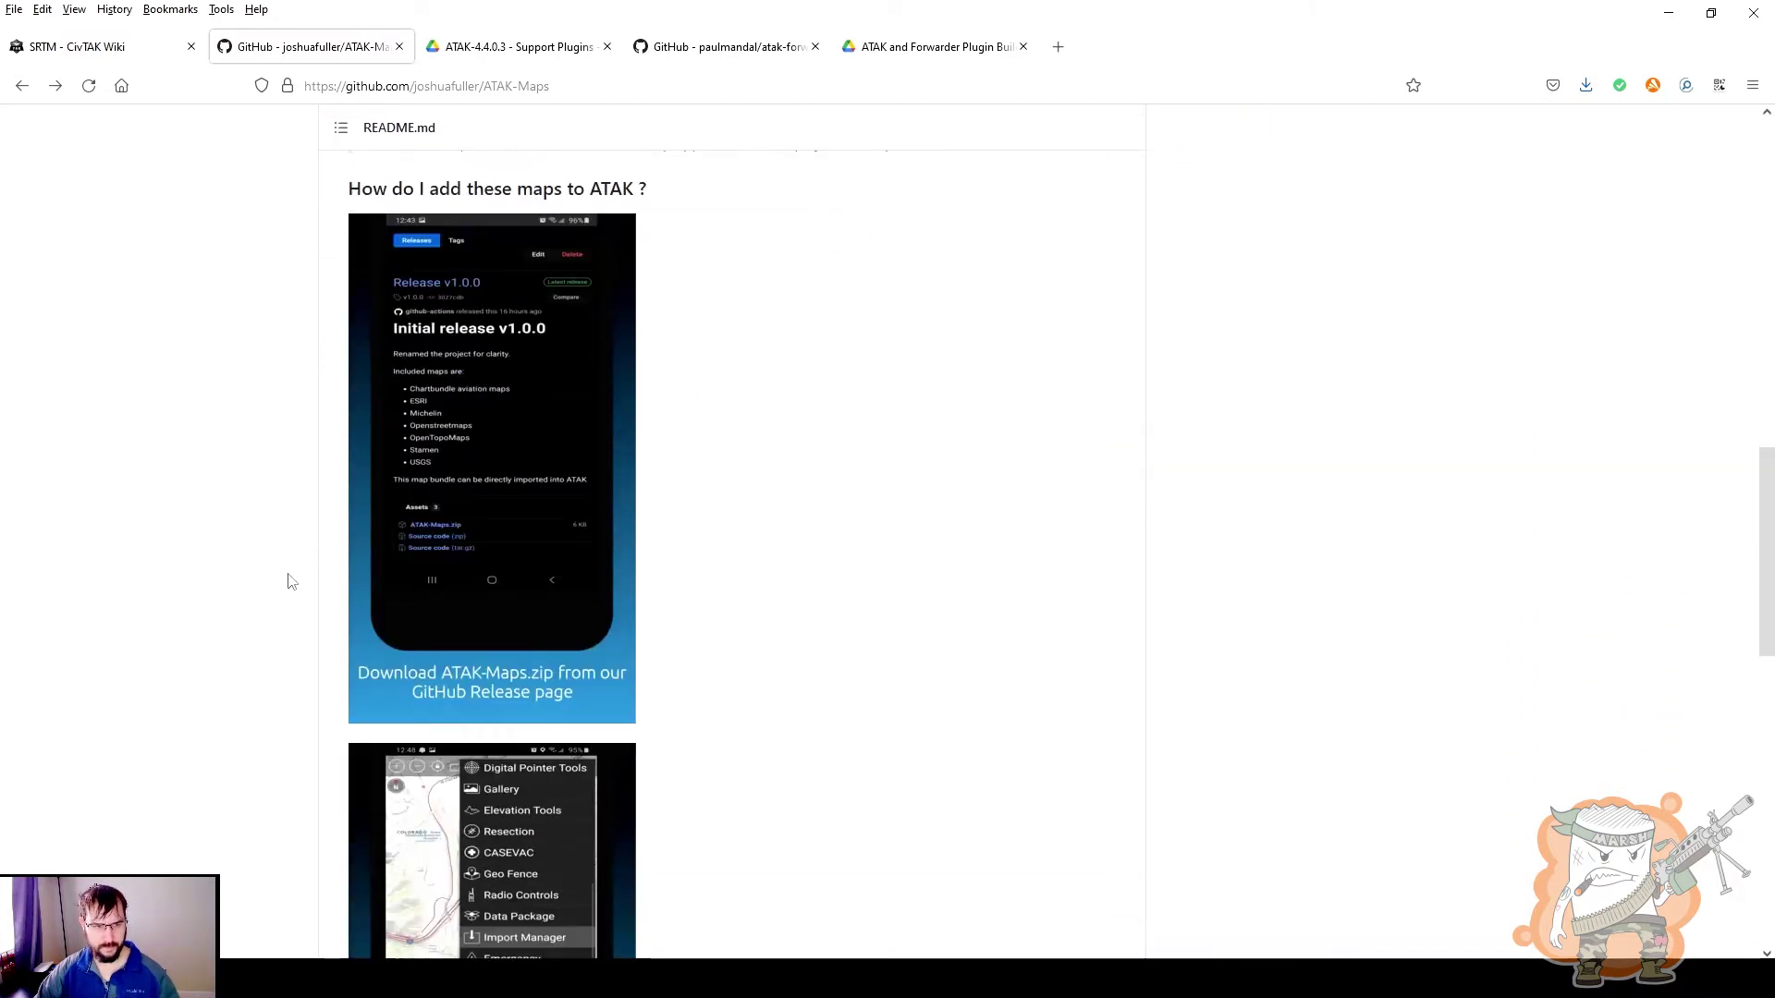
scroll(288, 582, "down", 8)
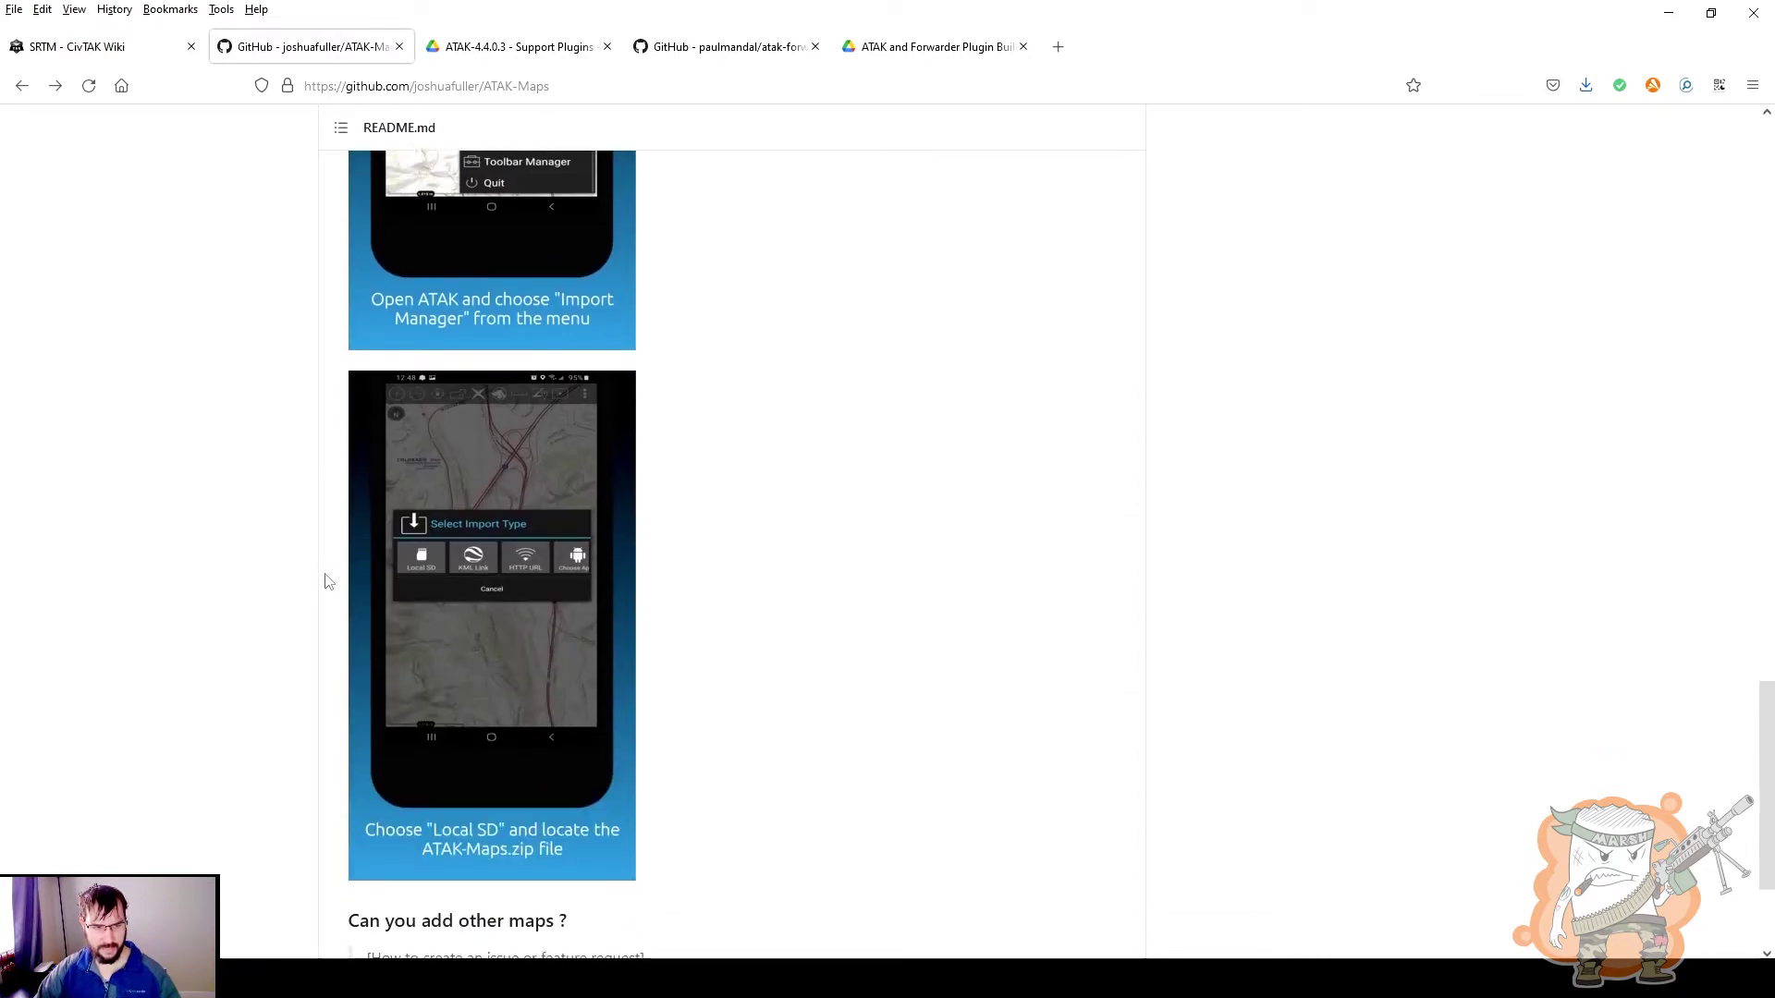
scroll(325, 582, "up", 5)
scroll(325, 582, "up", 17)
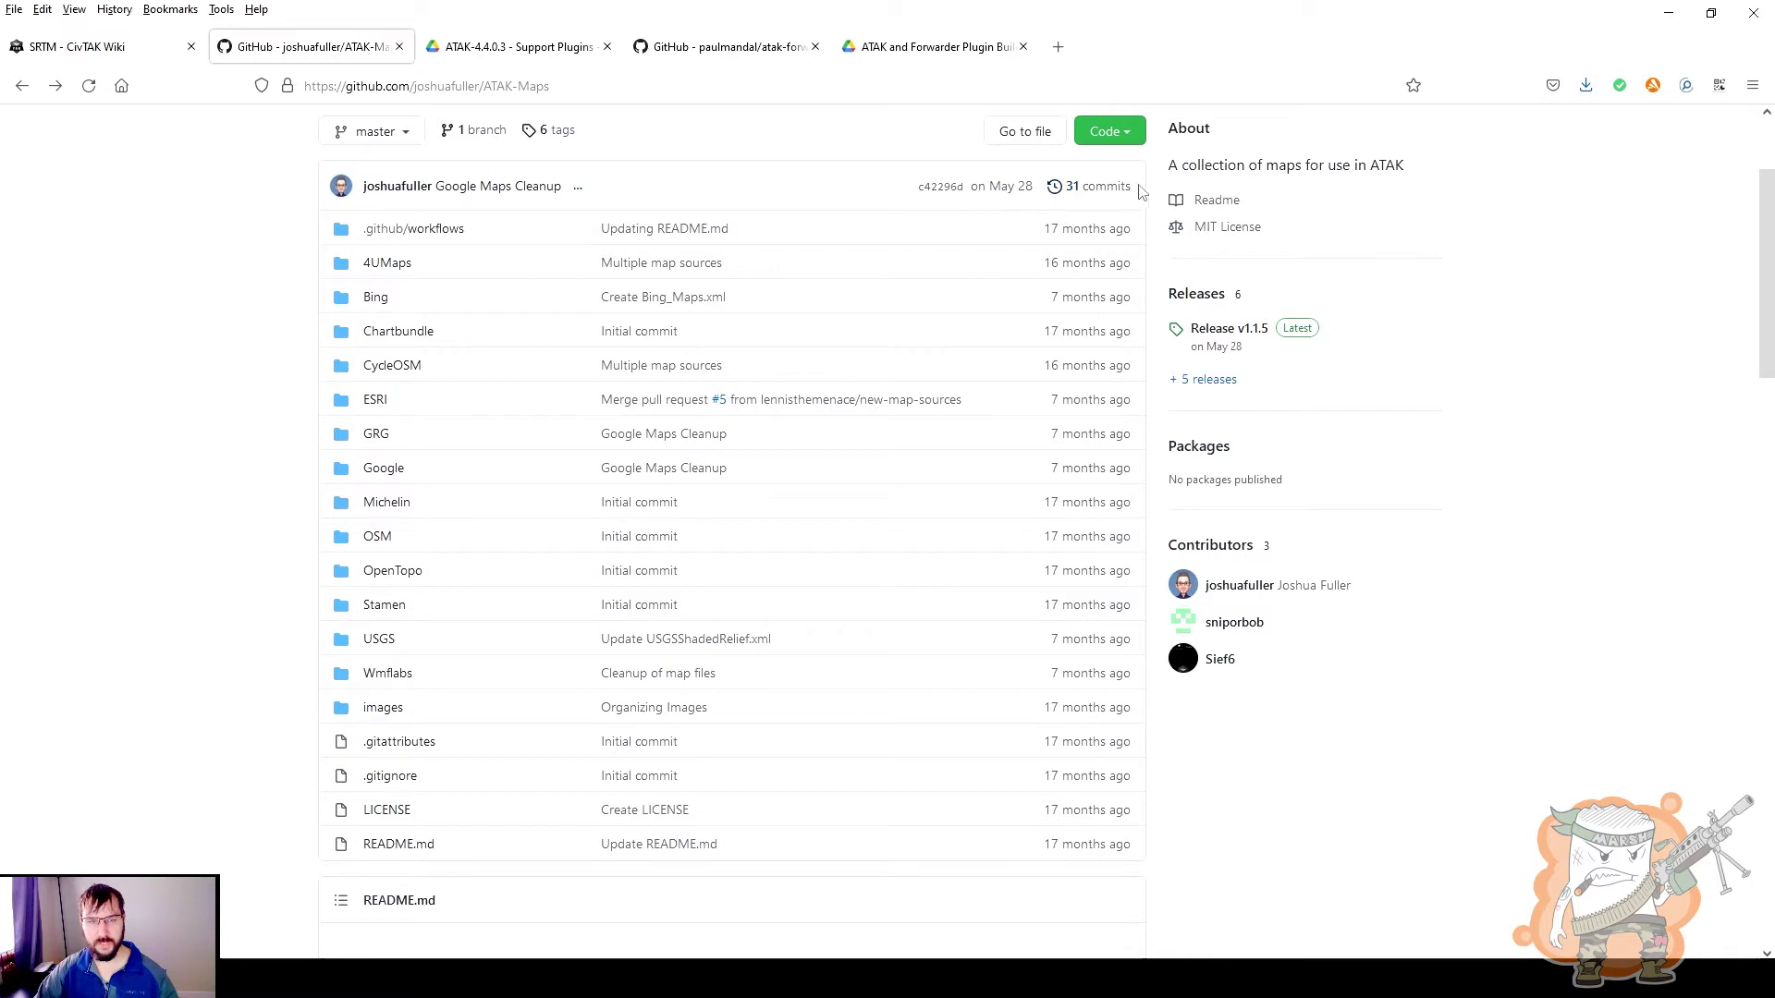
left_click(1129, 132)
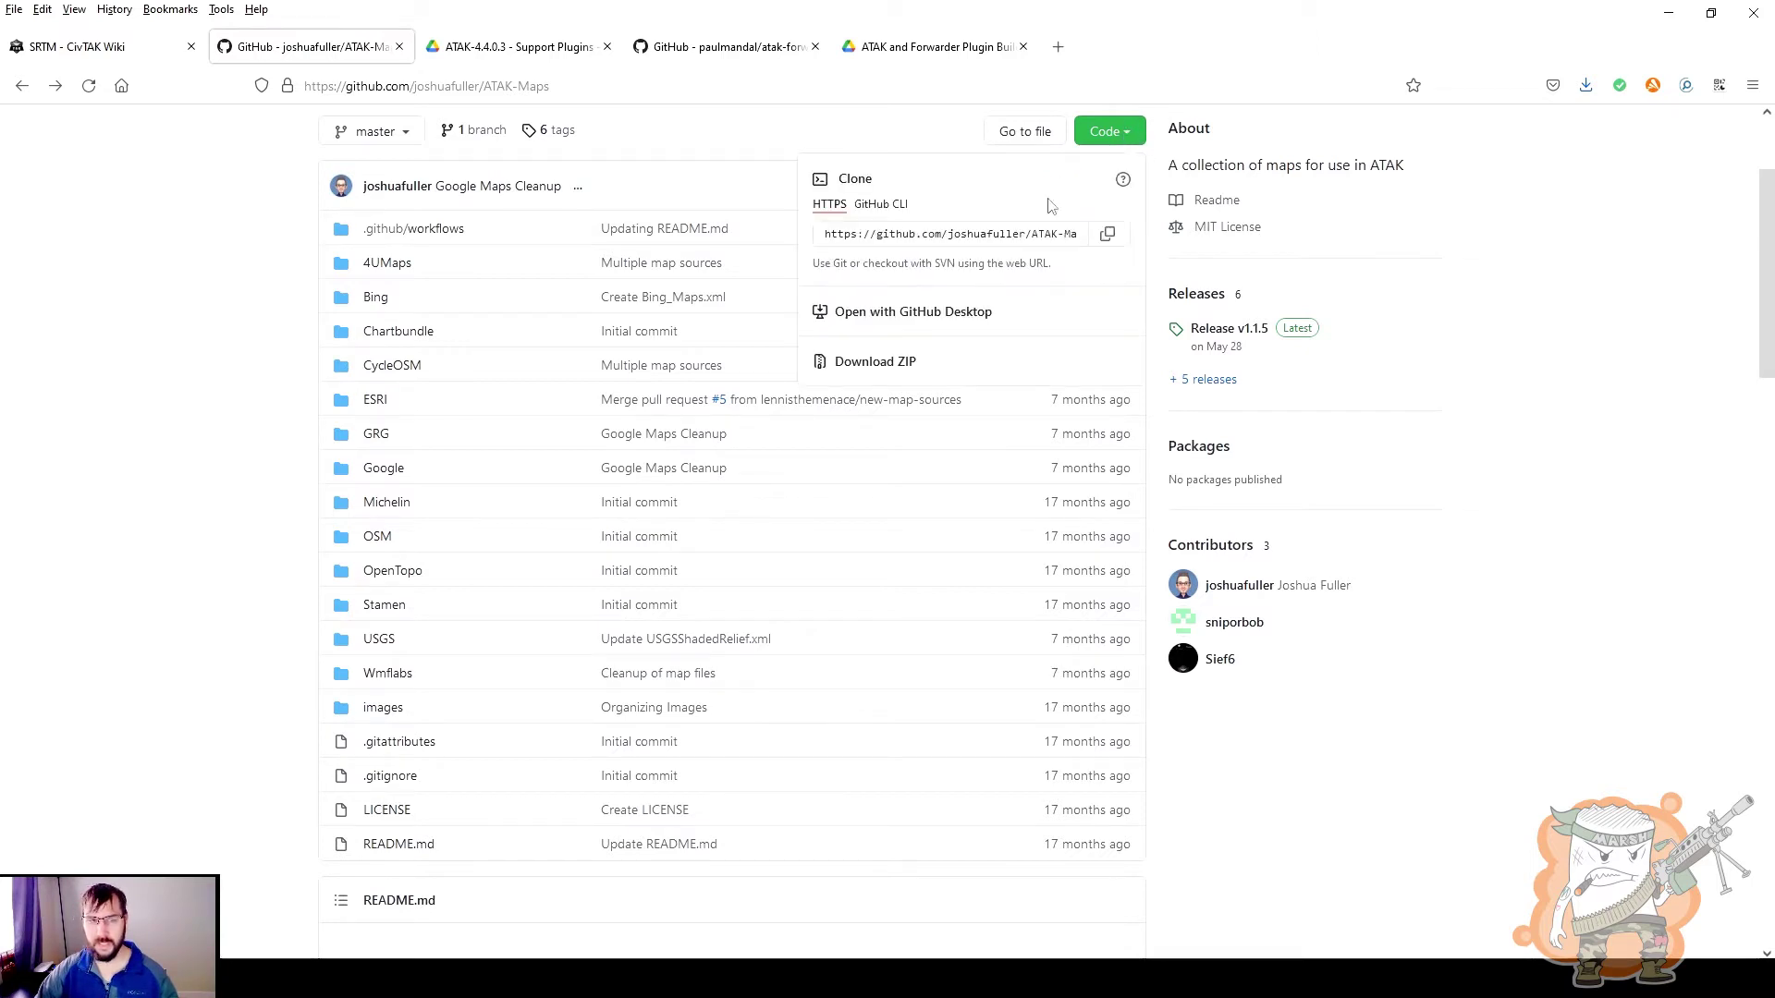
left_click(878, 362)
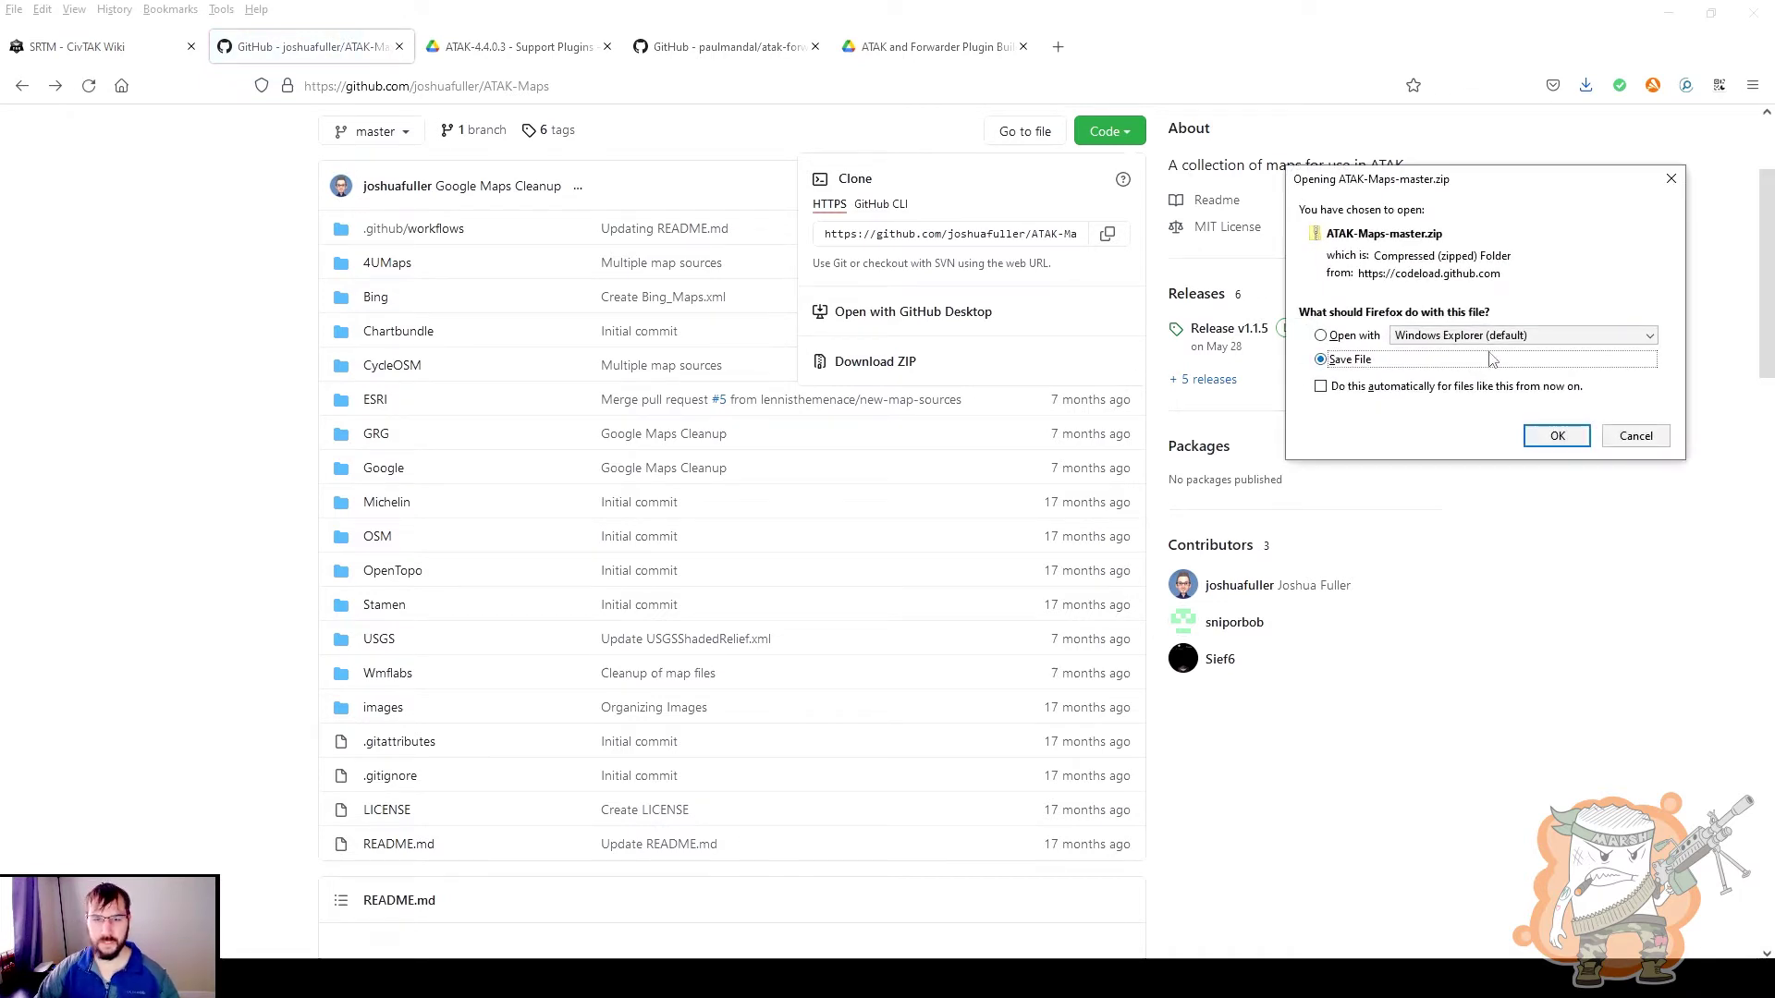
left_click(1636, 436)
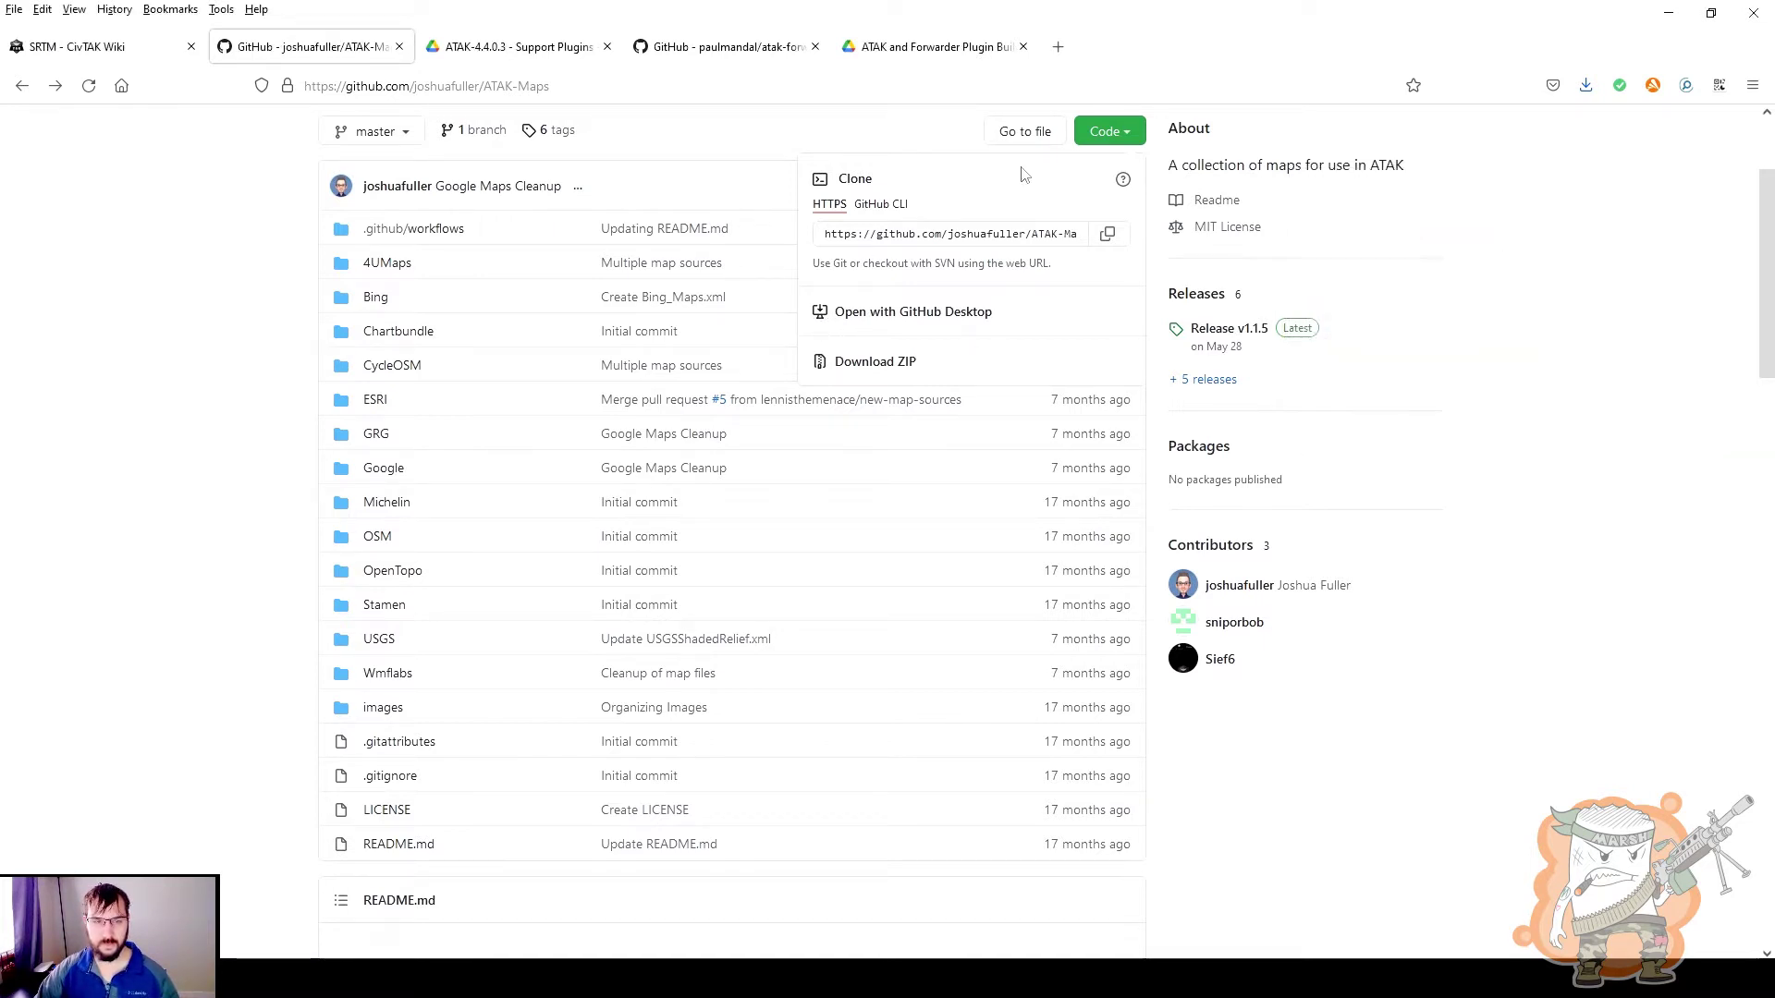
scroll(195, 342, "up", 2)
left_click(196, 342)
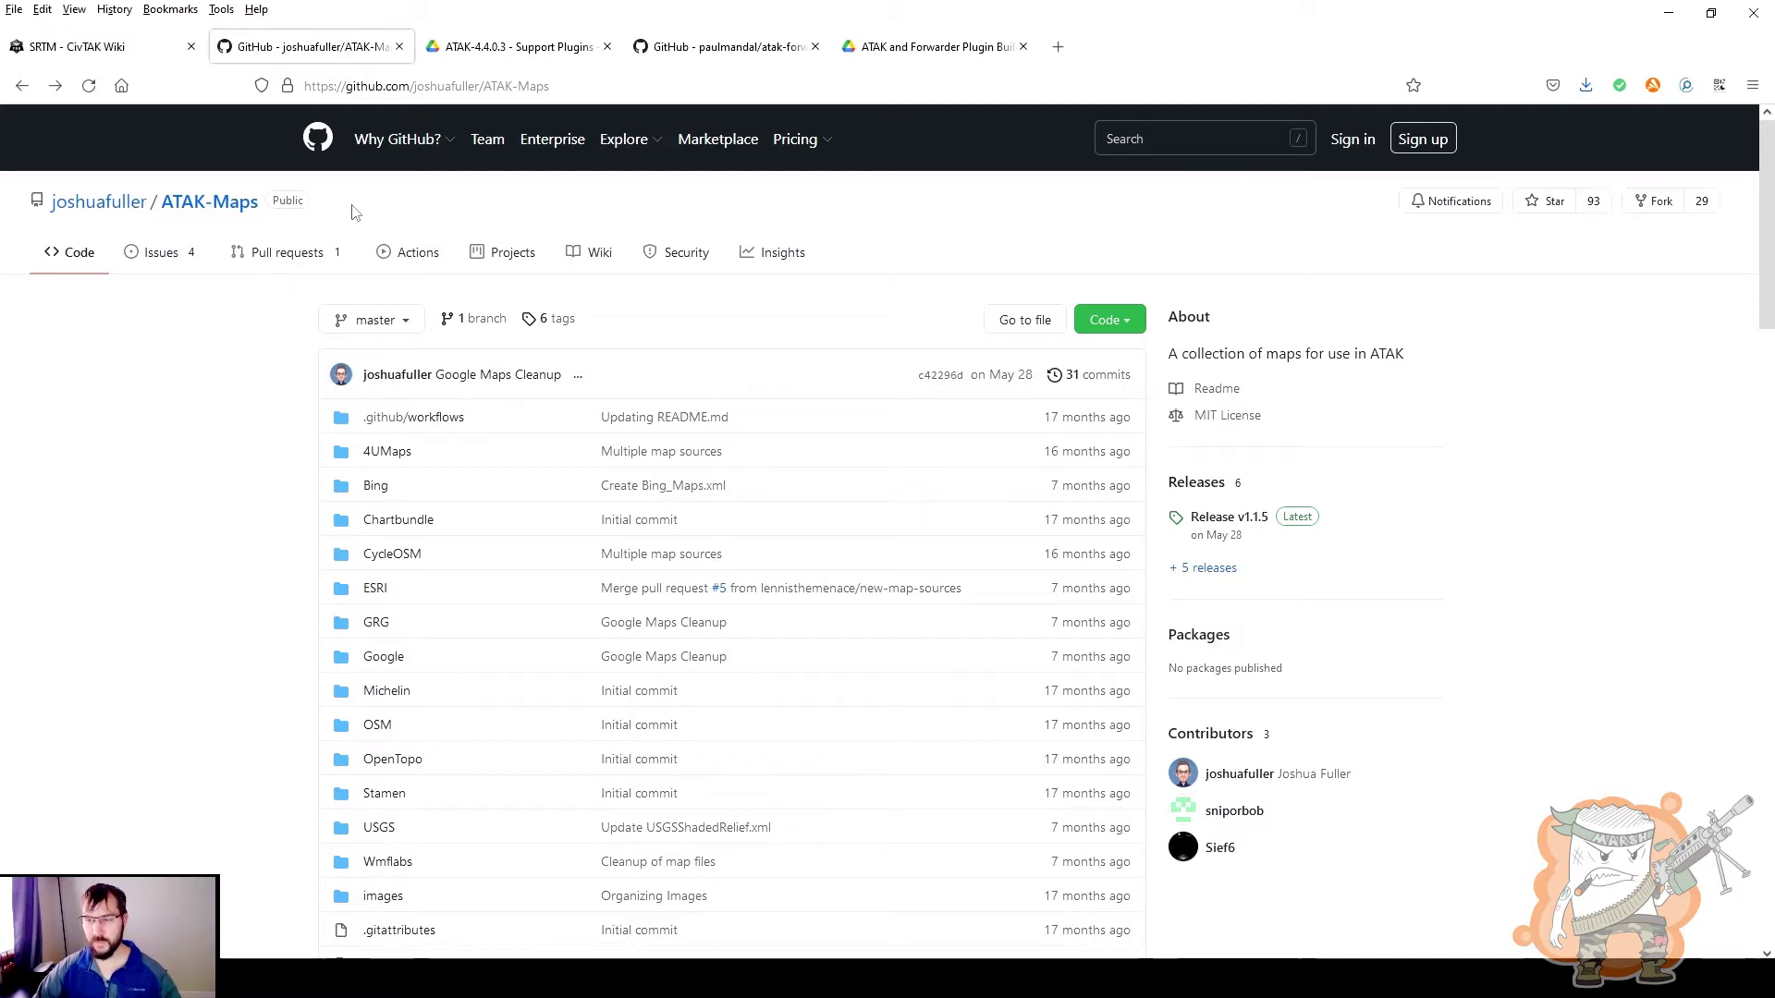
- Switch to the ATAK-4.4.0.3 - Support Plugins Drive folder showing six plugin APKs
left_click(509, 47)
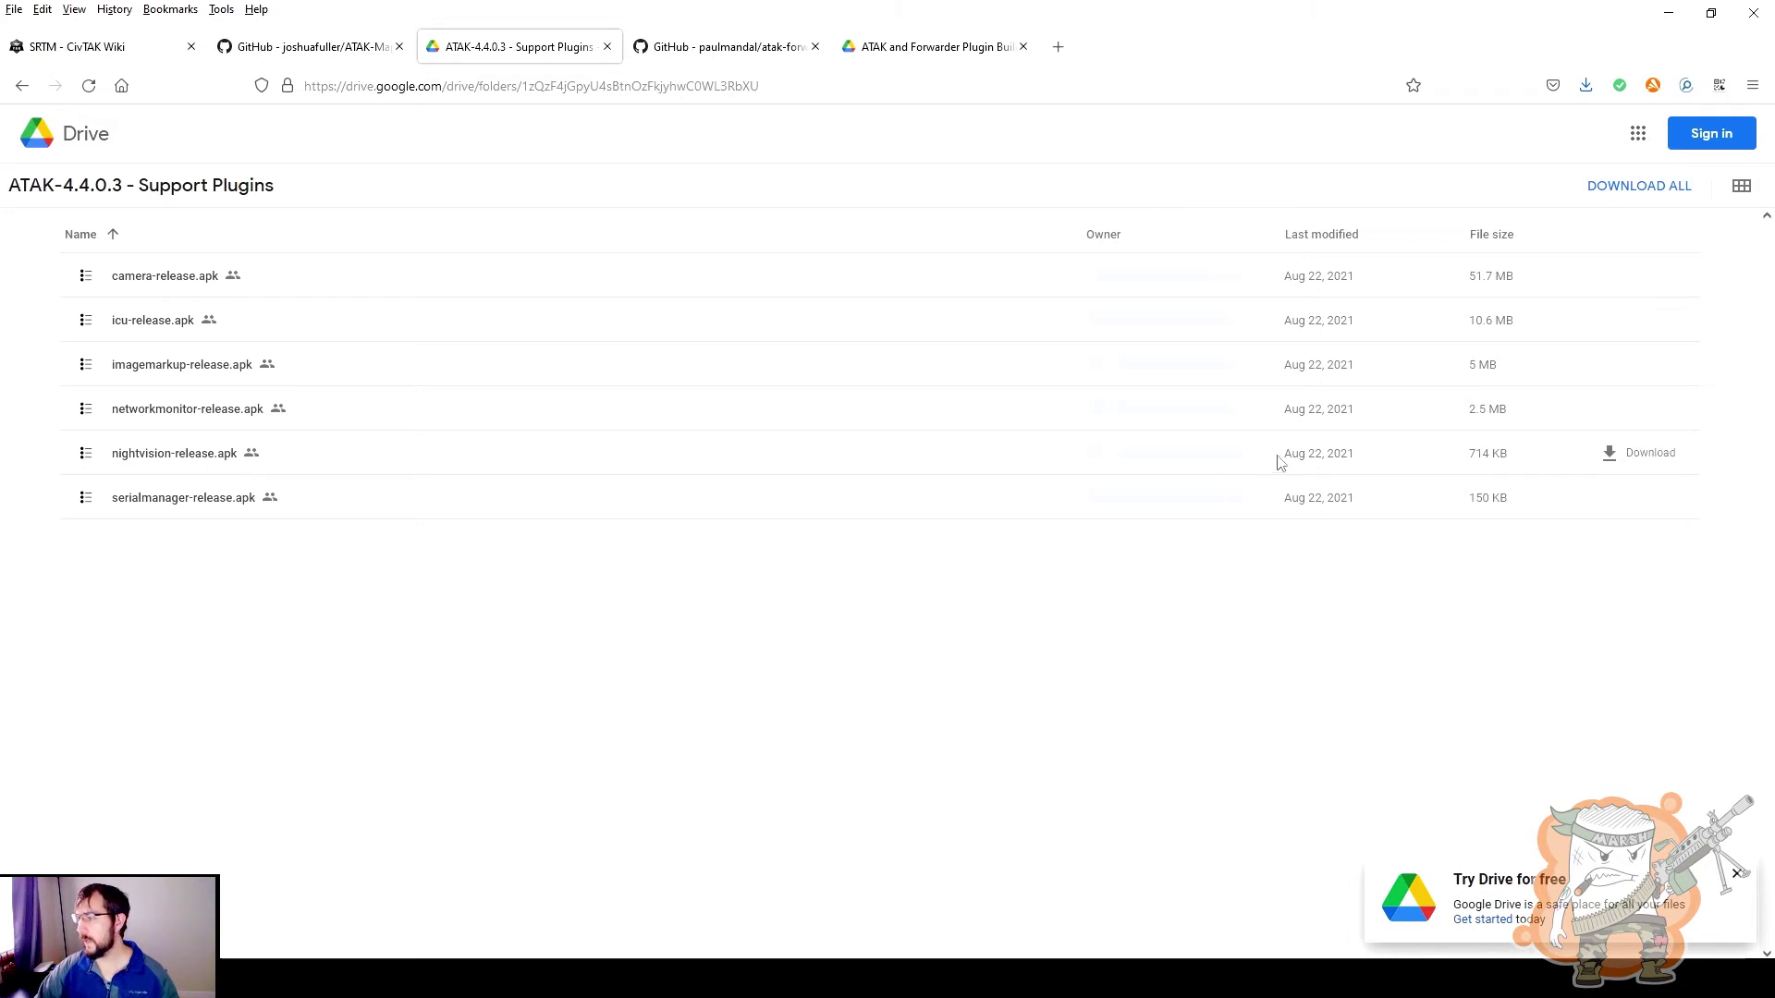
left_click(1645, 455)
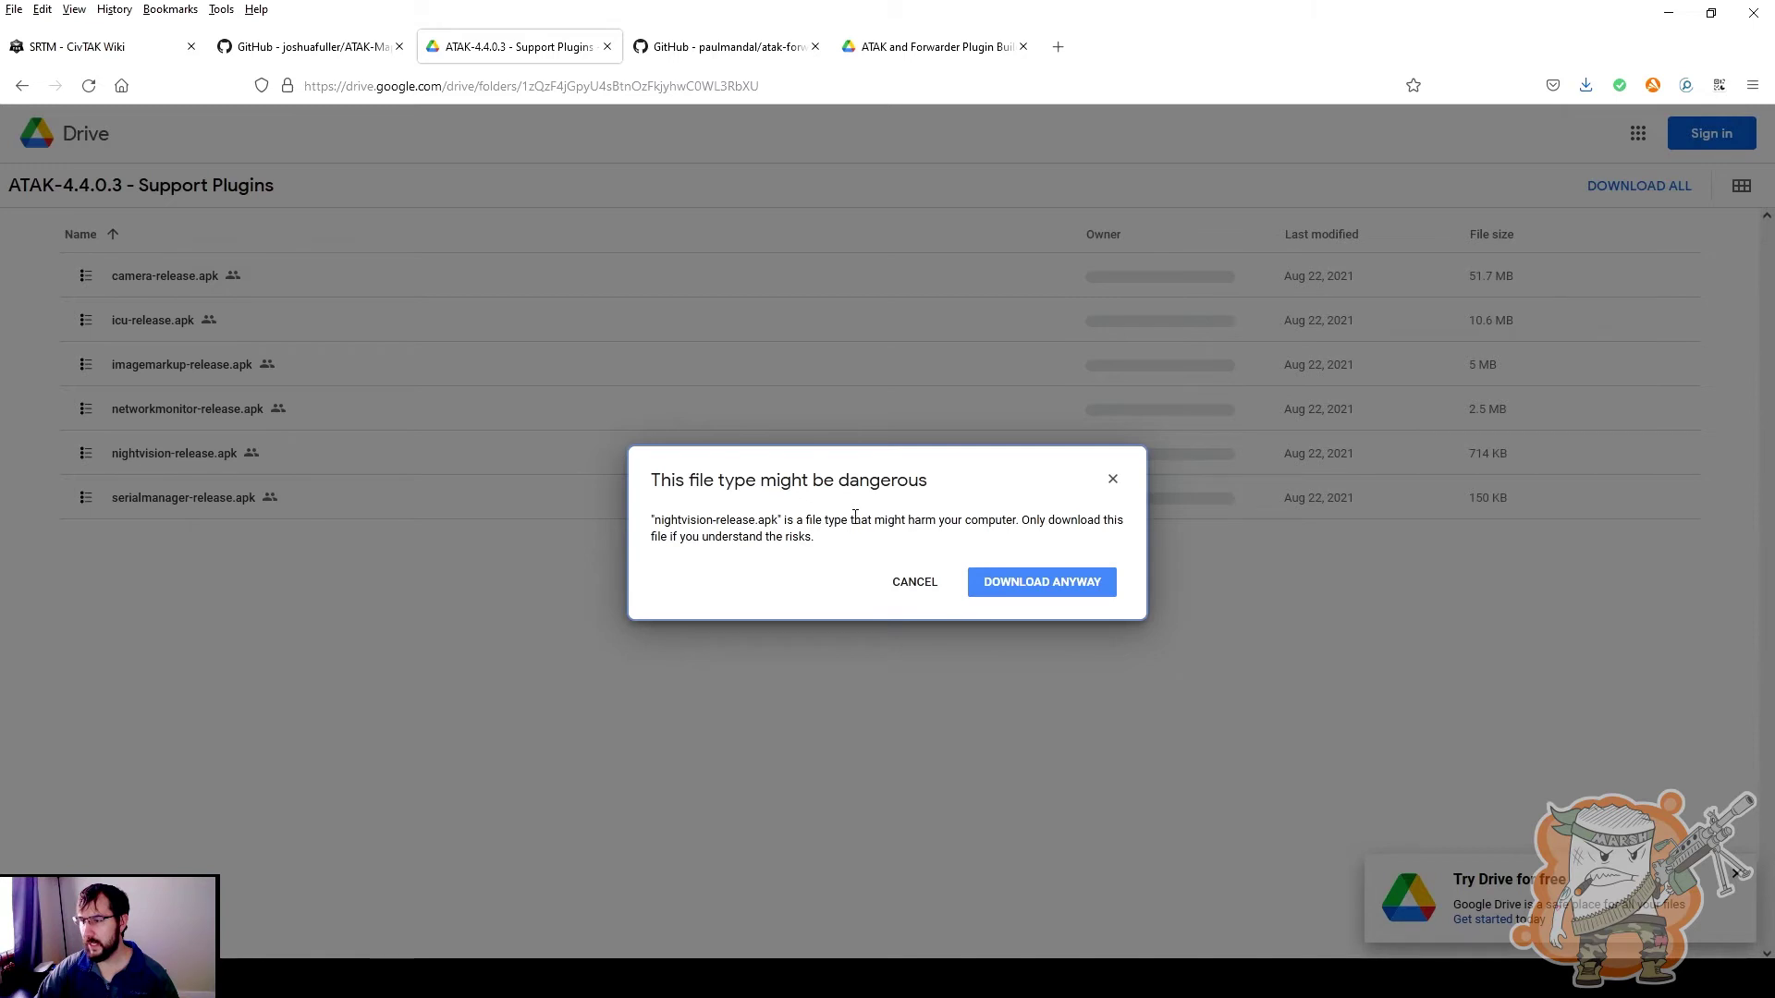
left_click(1046, 592)
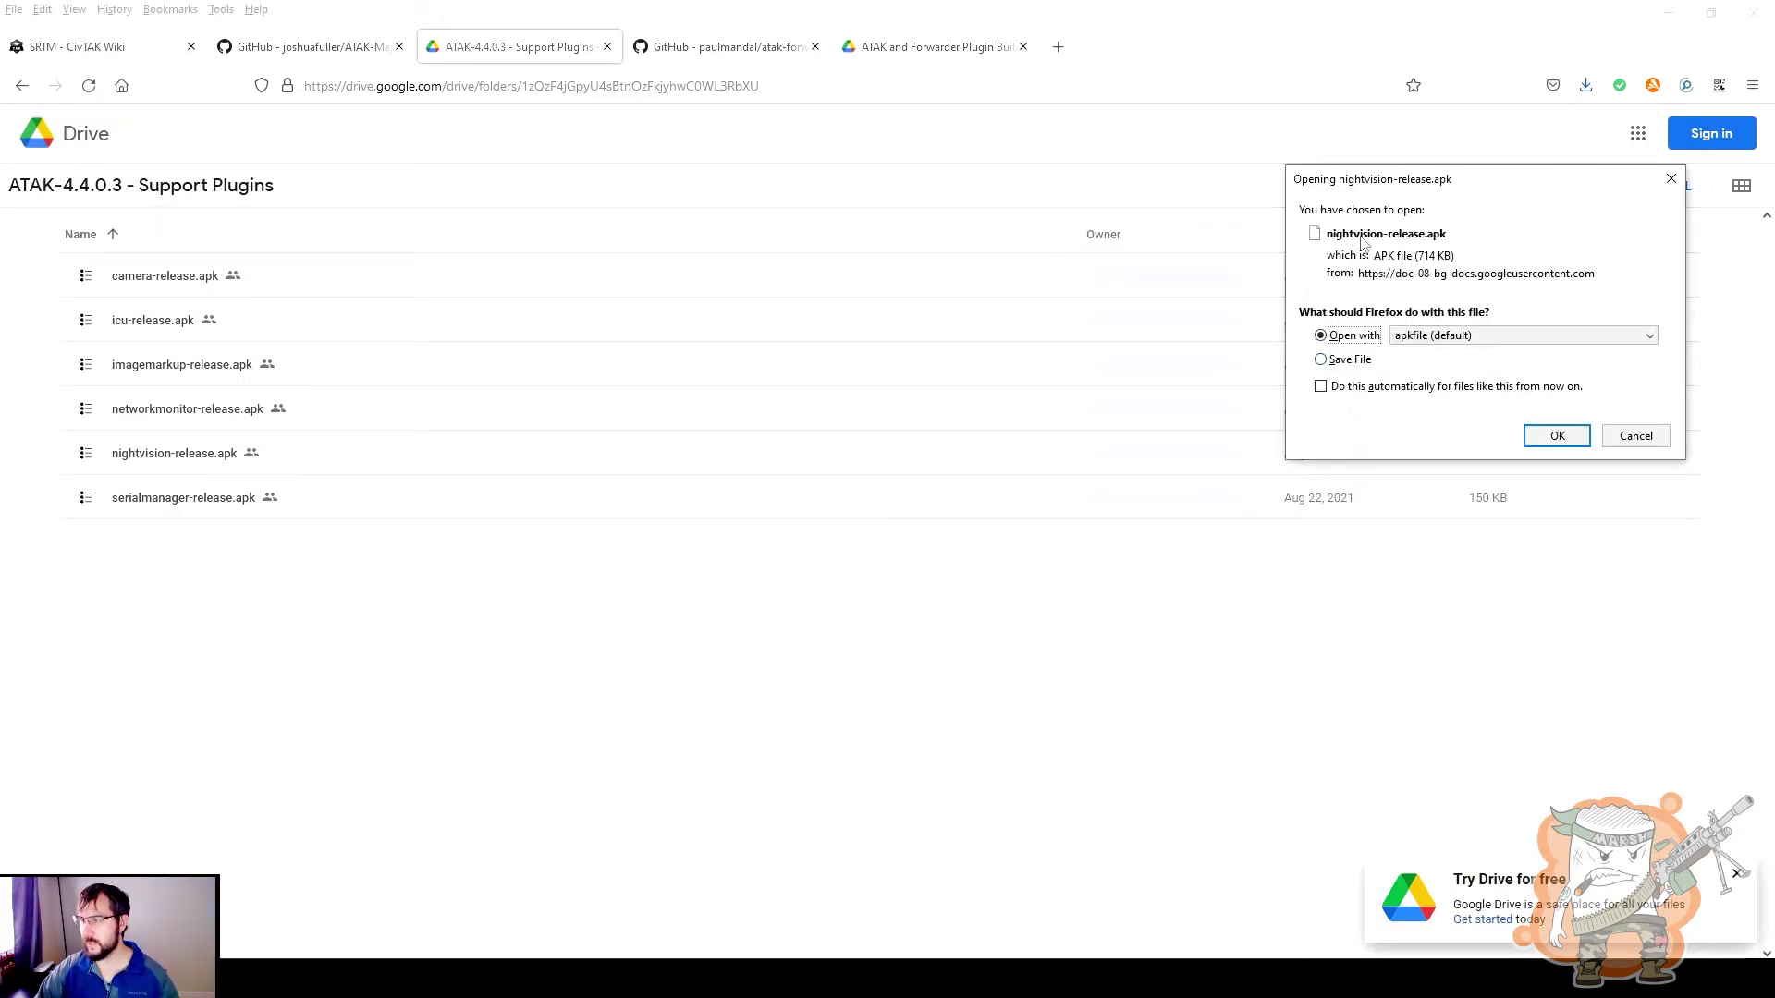
left_click(1343, 358)
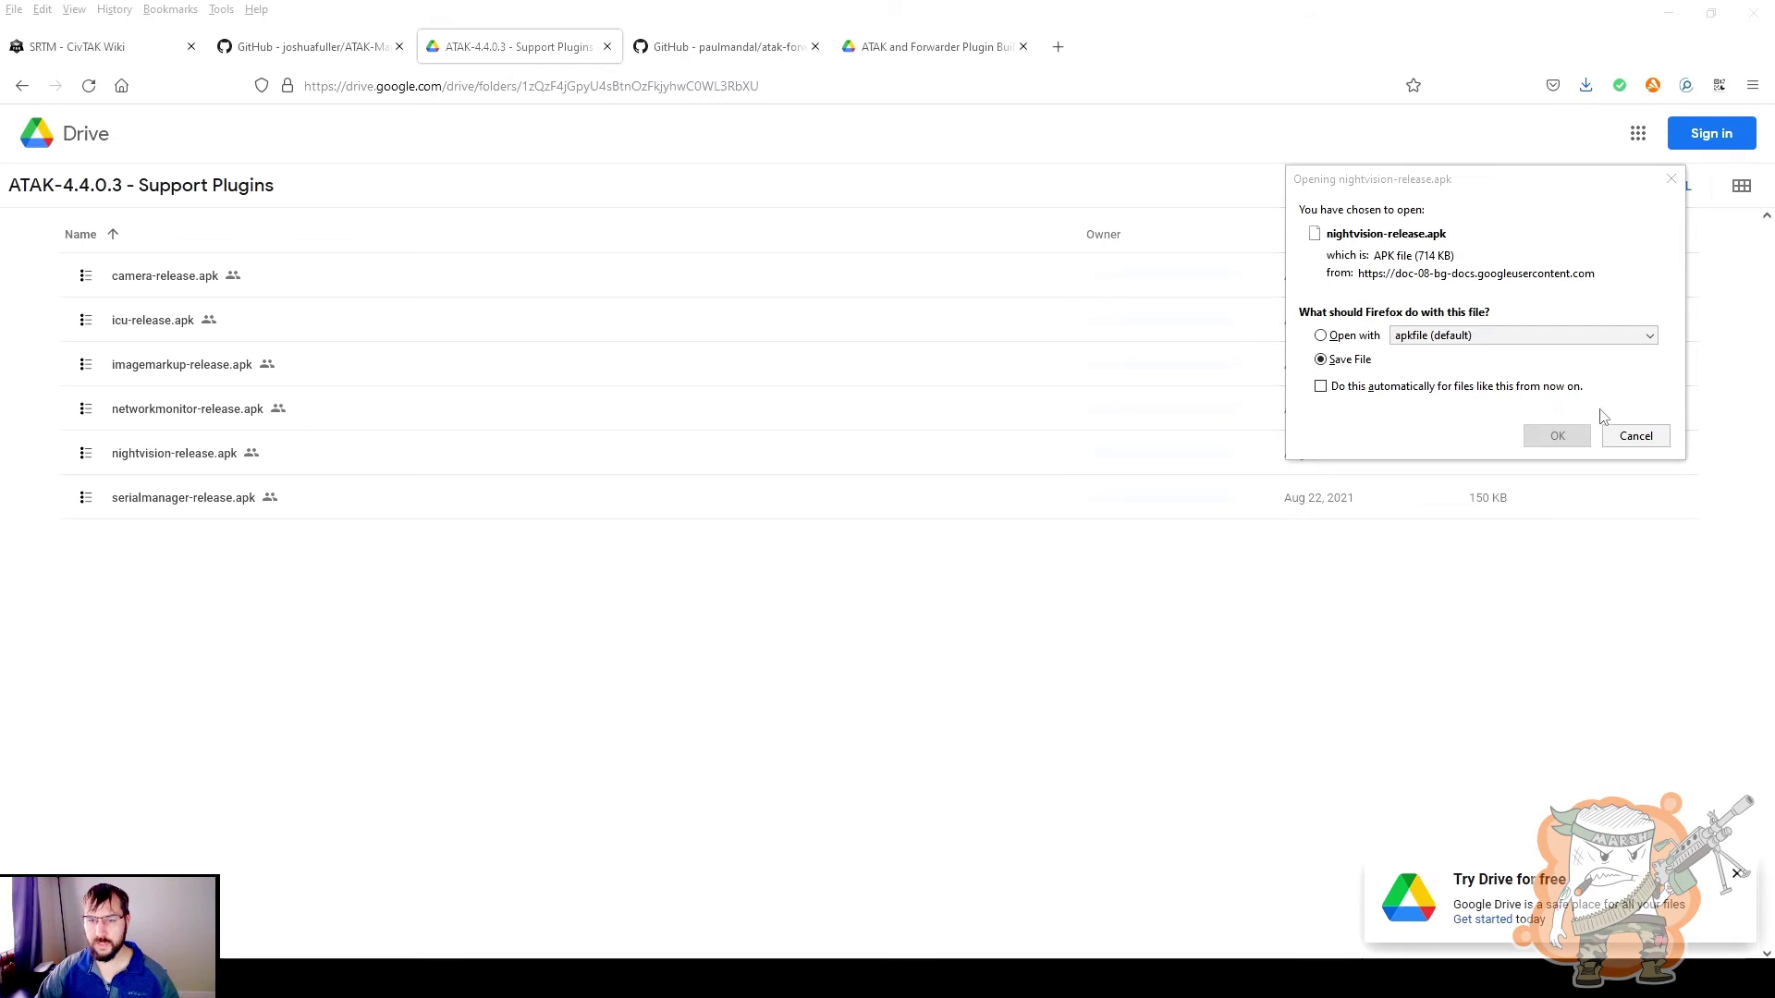
left_click(1638, 438)
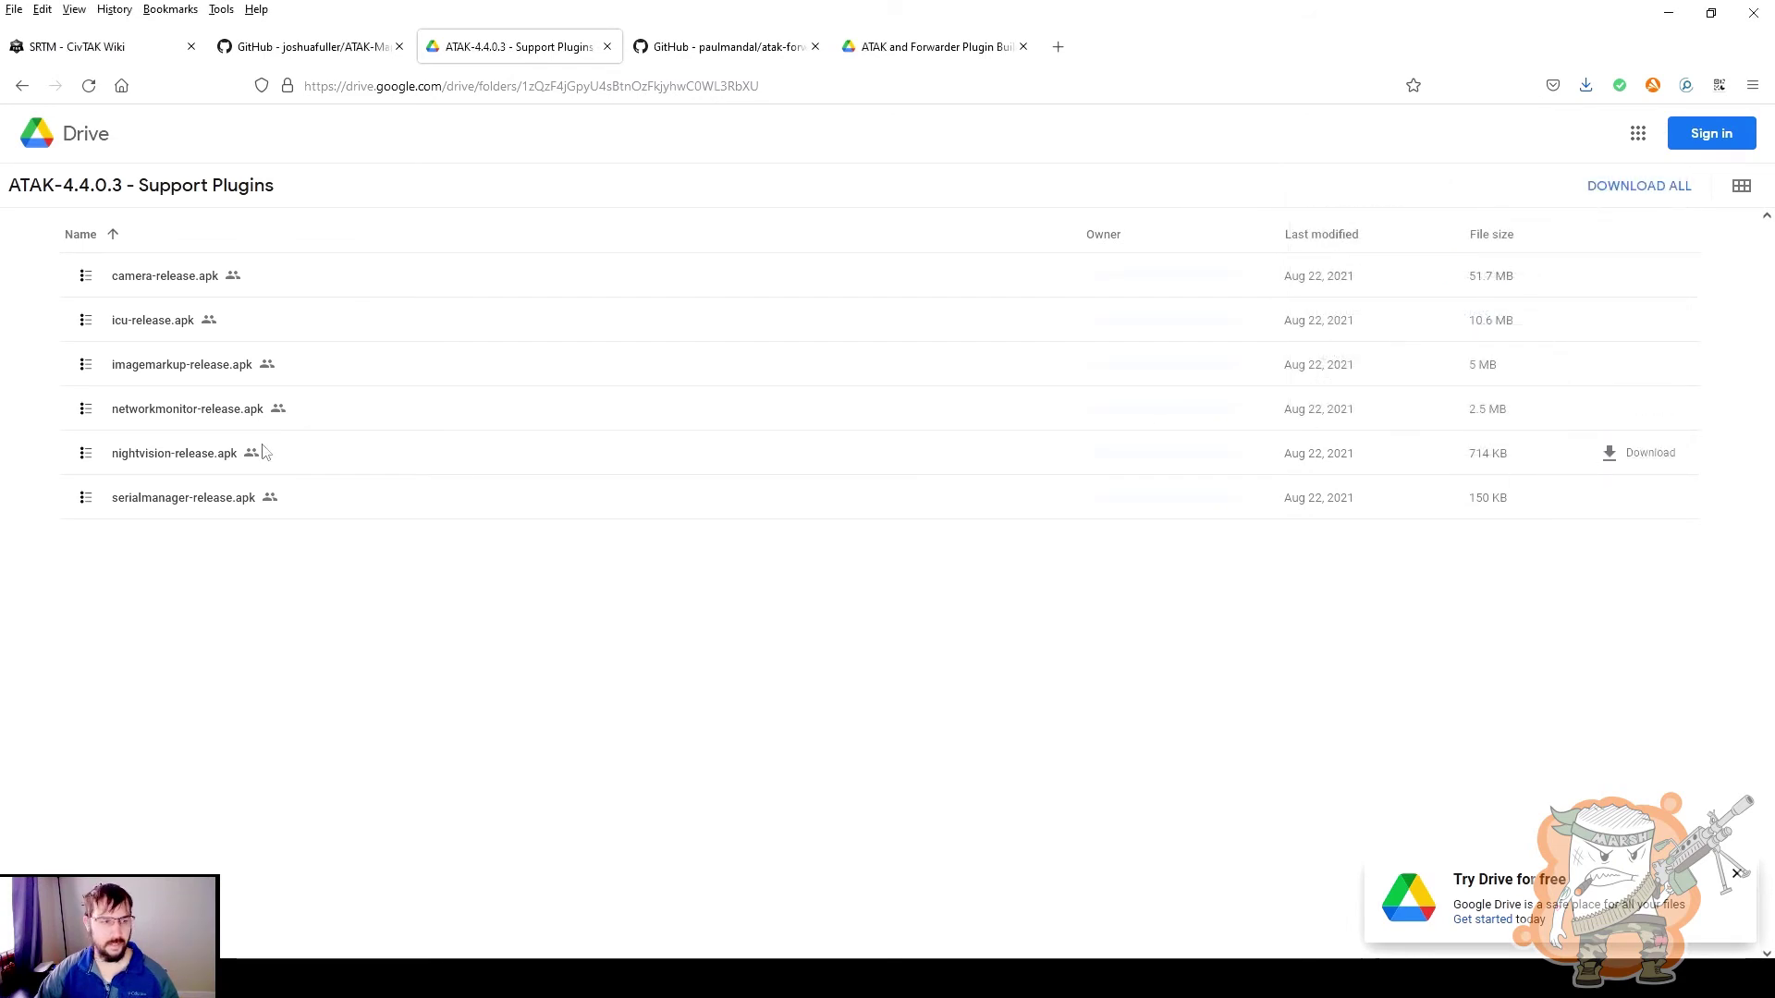